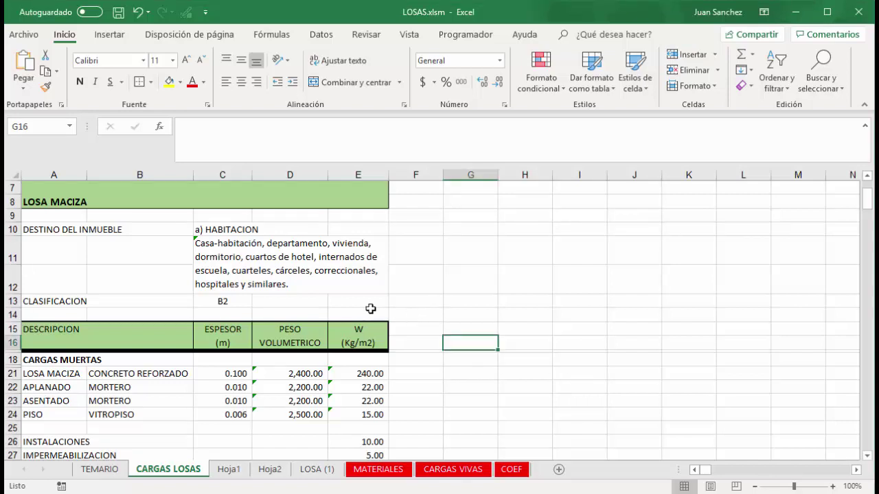
Try d) PASILLOS and e) ESTADIOS as the DESTINO DEL INMUEBLE value in C10
{"action": "scroll", "coordinate": [229, 261], "scroll_direction": "up", "scroll_amount": 2}
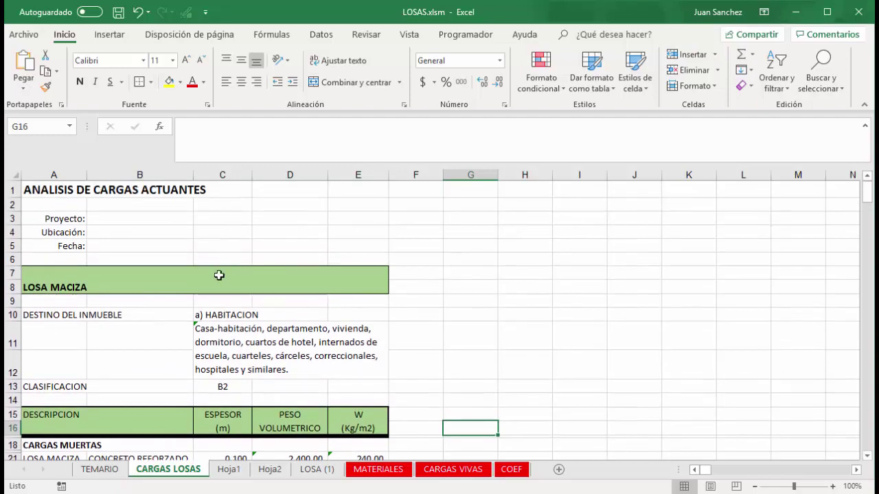
{"action": "scroll", "coordinate": [201, 328], "scroll_direction": "down", "scroll_amount": 3}
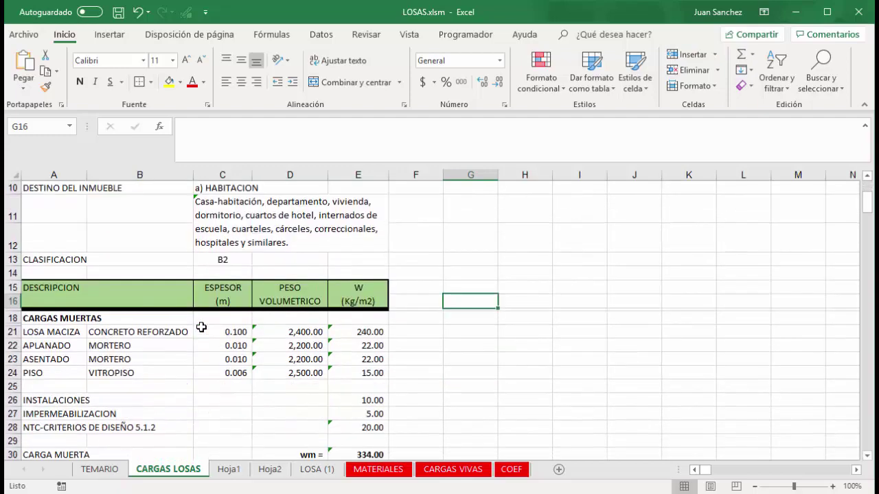
{"action": "scroll", "coordinate": [201, 327], "scroll_direction": "down", "scroll_amount": 1}
{"action": "scroll", "coordinate": [200, 328], "scroll_direction": "up", "scroll_amount": 1}
{"action": "scroll", "coordinate": [219, 270], "scroll_direction": "up", "scroll_amount": 2}
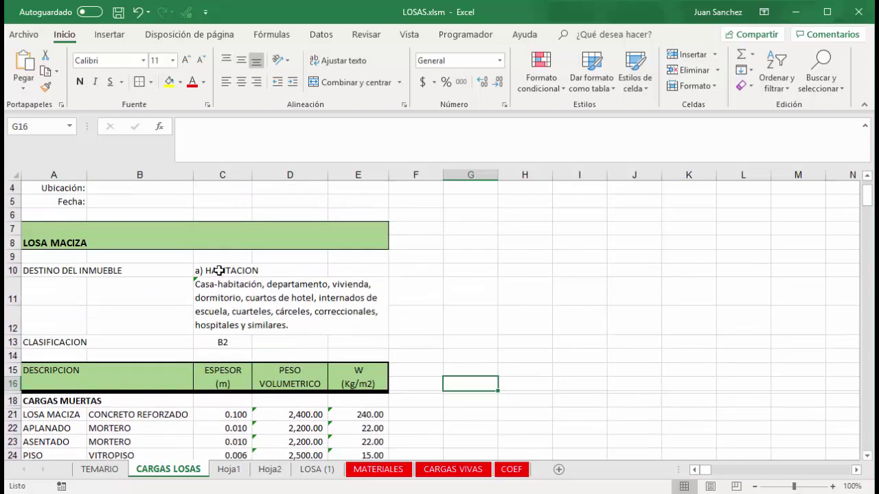
{"action": "left_click", "coordinate": [219, 271]}
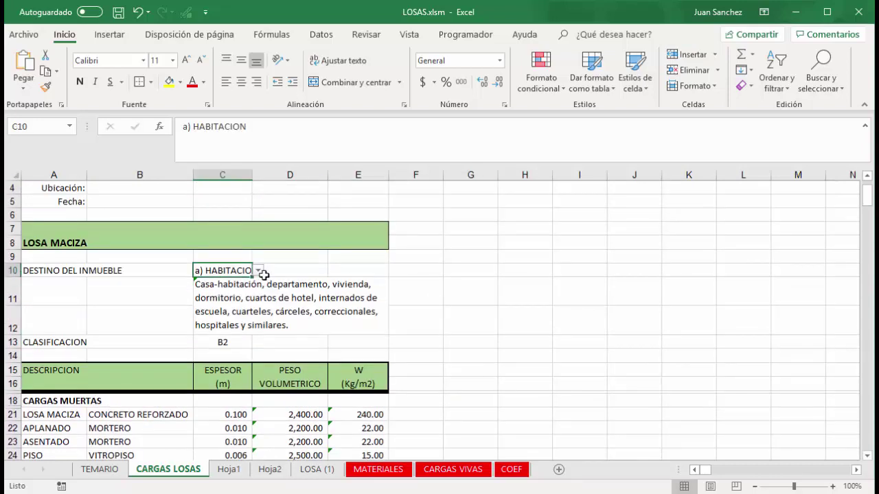
{"action": "left_click", "coordinate": [259, 272]}
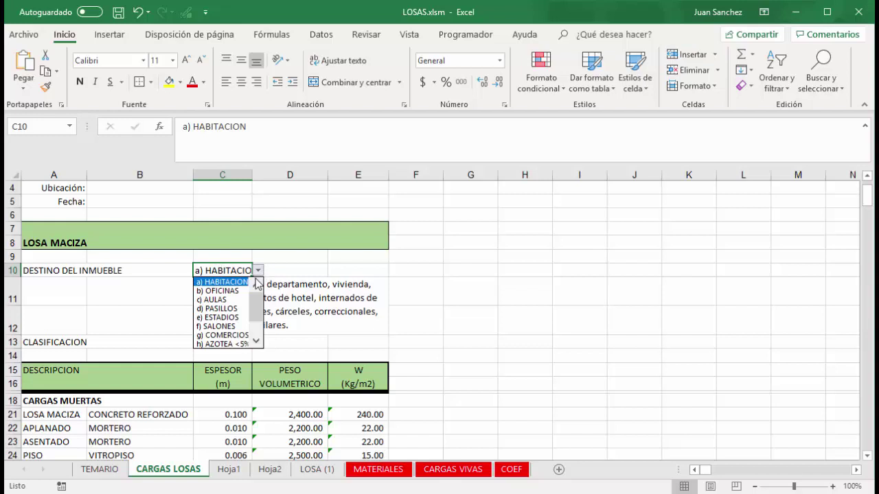
{"action": "left_click", "coordinate": [221, 309]}
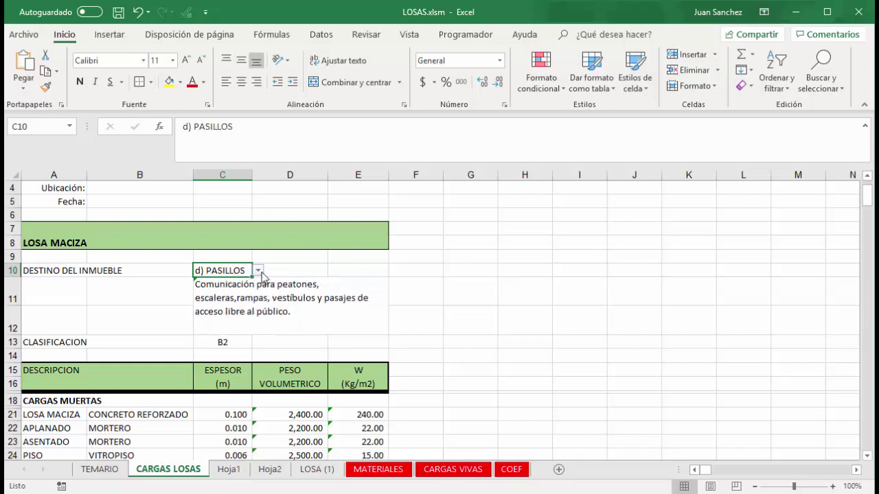
{"action": "left_click", "coordinate": [258, 272]}
{"action": "left_click", "coordinate": [237, 292]}
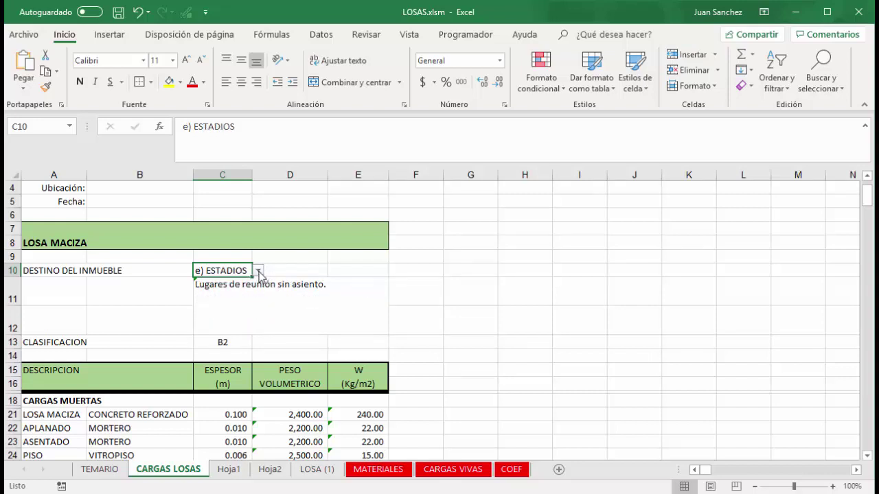
Set DESTINO DEL INMUEBLE in C10 to g) COMERCIOS and inspect the lookup formula of the description below it
{"action": "left_click", "coordinate": [259, 271]}
{"action": "left_click", "coordinate": [232, 308]}
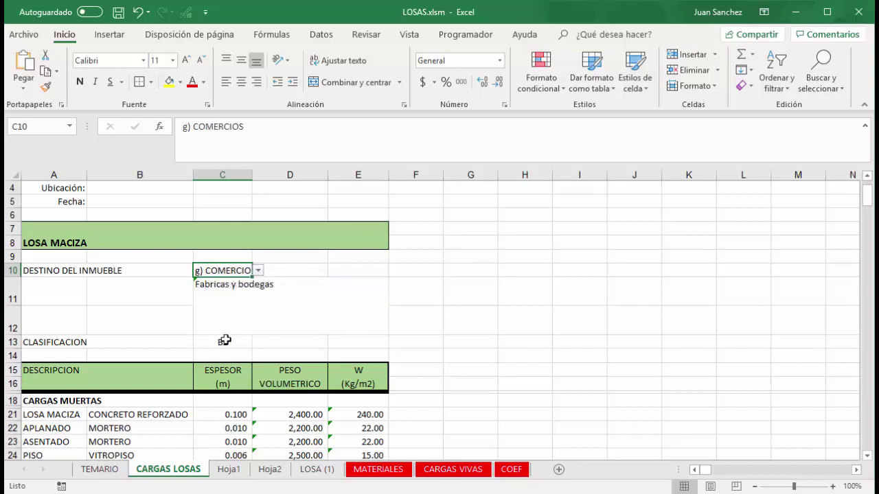
{"action": "left_click", "coordinate": [228, 290]}
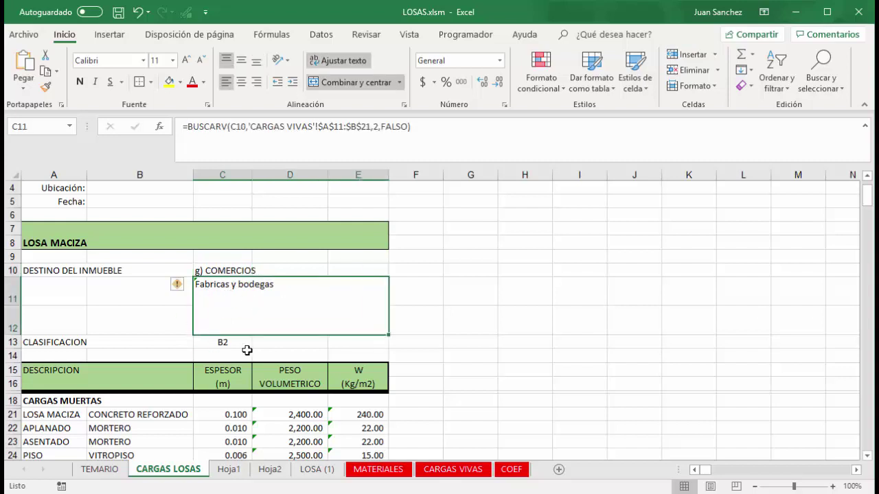
Shade the ESPESOR cells C21:C24 of the four dead-load layers with the light gold theme fill
{"action": "scroll", "coordinate": [247, 350], "scroll_direction": "down", "scroll_amount": 2}
{"action": "scroll", "coordinate": [247, 348], "scroll_direction": "down", "scroll_amount": 1}
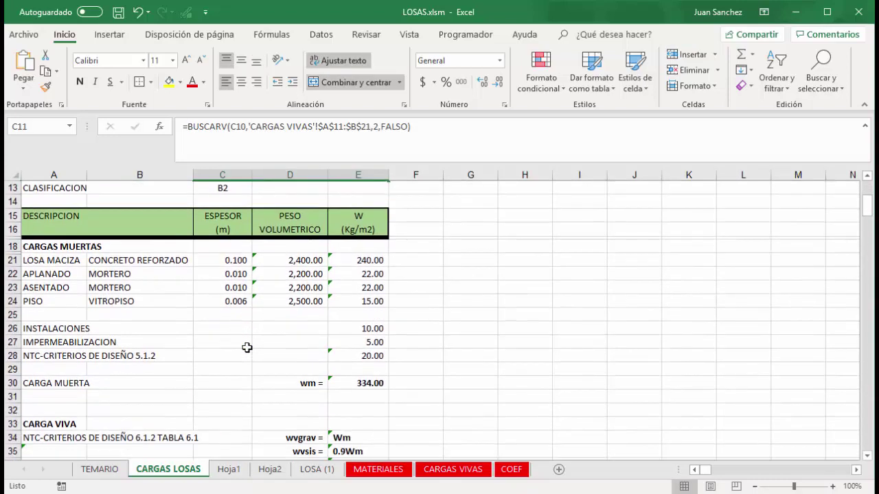
{"action": "left_click", "coordinate": [235, 261]}
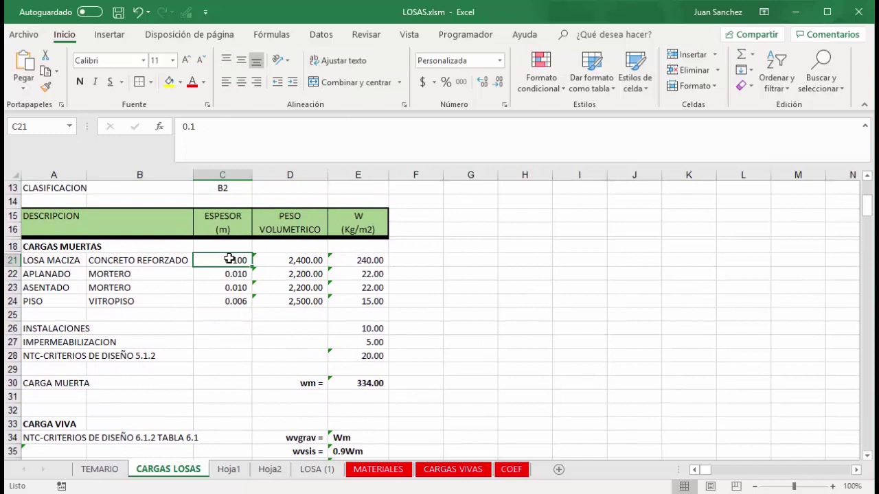
{"action": "left_click_drag", "start_coordinate": [229, 261], "coordinate": [226, 296]}
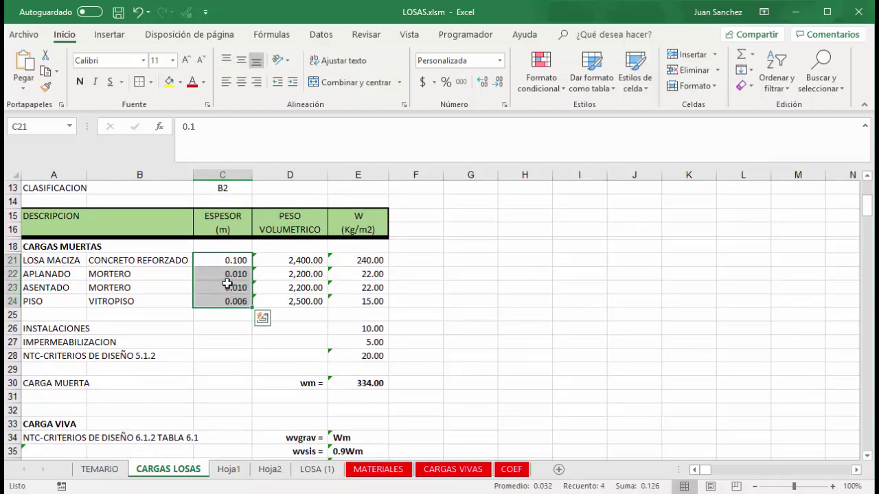
{"action": "left_click", "coordinate": [226, 292]}
{"action": "left_click", "coordinate": [224, 302]}
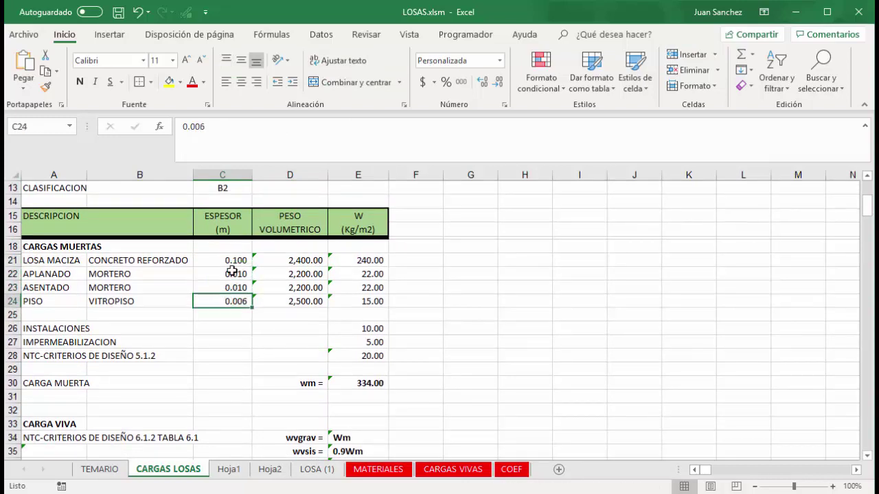
{"action": "left_click_drag", "start_coordinate": [236, 261], "coordinate": [233, 302]}
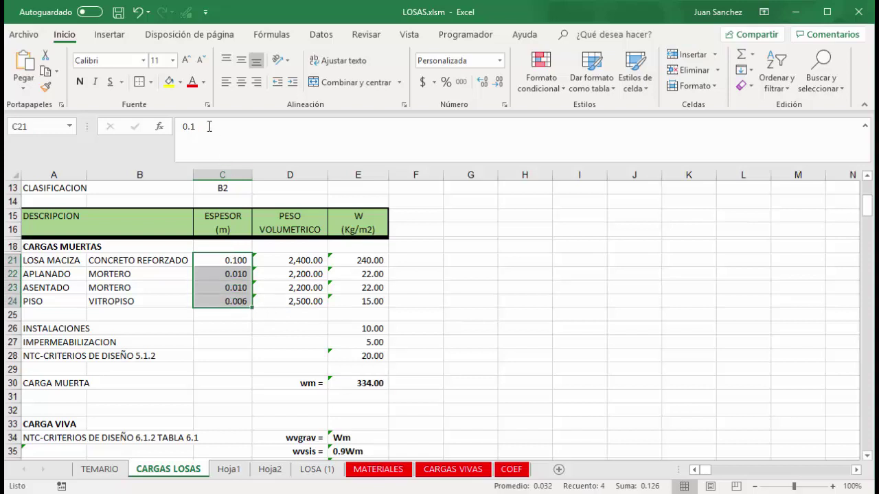
{"action": "left_click", "coordinate": [180, 83]}
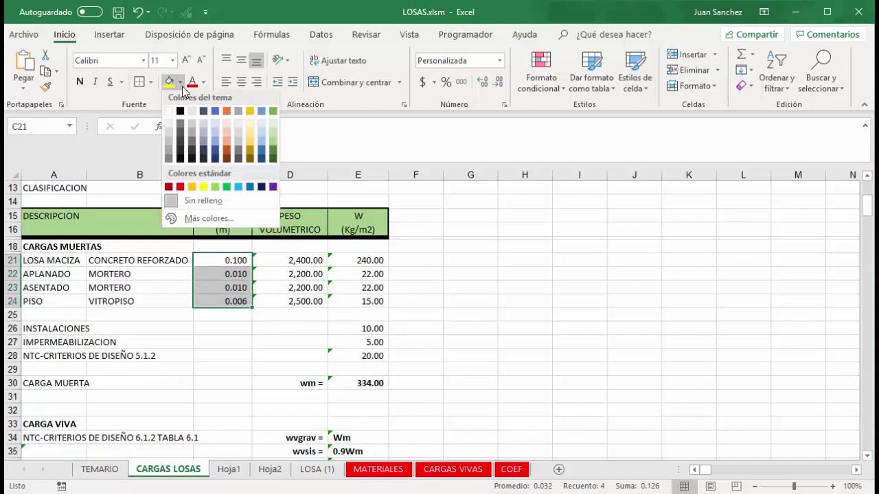
{"action": "left_click", "coordinate": [249, 129]}
{"action": "left_click", "coordinate": [215, 354]}
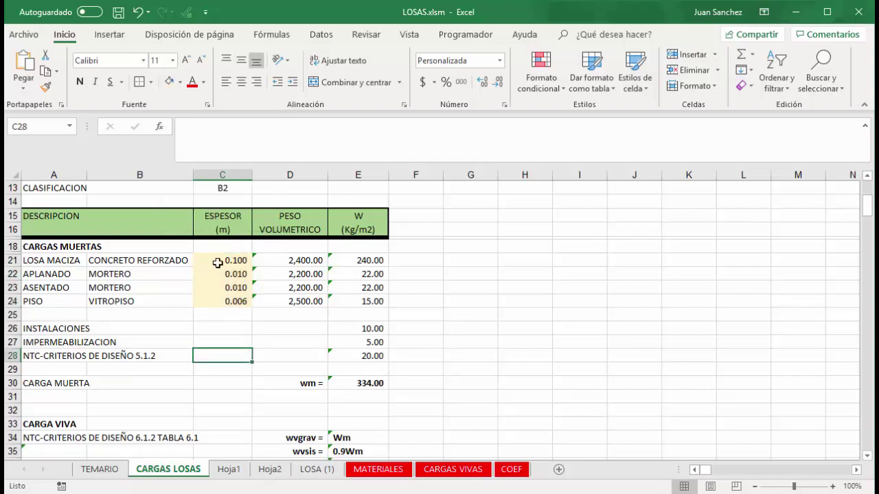
{"action": "left_click", "coordinate": [217, 262]}
{"action": "left_click", "coordinate": [217, 274]}
{"action": "left_click", "coordinate": [217, 288]}
{"action": "left_click", "coordinate": [216, 302]}
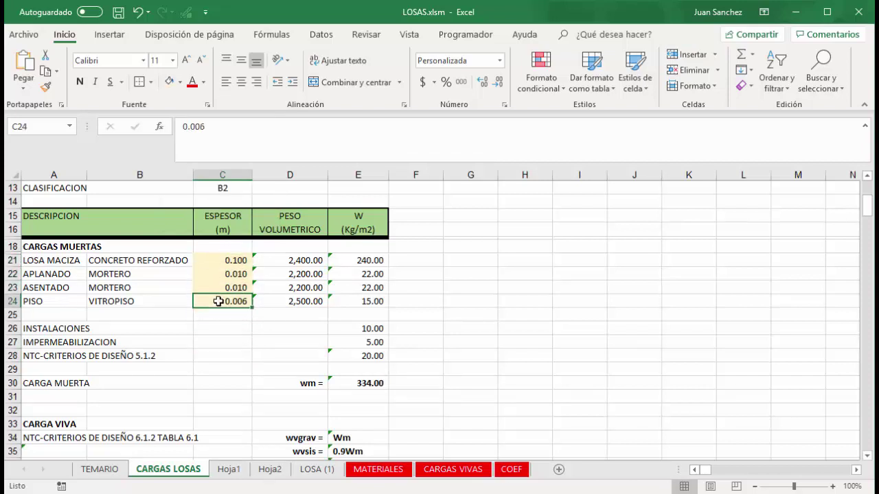
Apply the same light gold fill to the material cells B21:B24
{"action": "left_click_drag", "start_coordinate": [118, 264], "coordinate": [120, 298]}
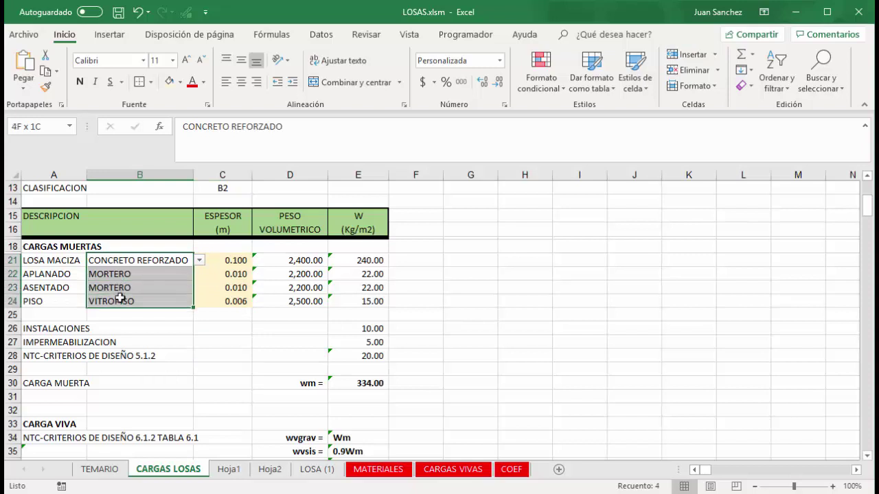
{"action": "left_click", "coordinate": [169, 81]}
{"action": "left_click", "coordinate": [248, 370]}
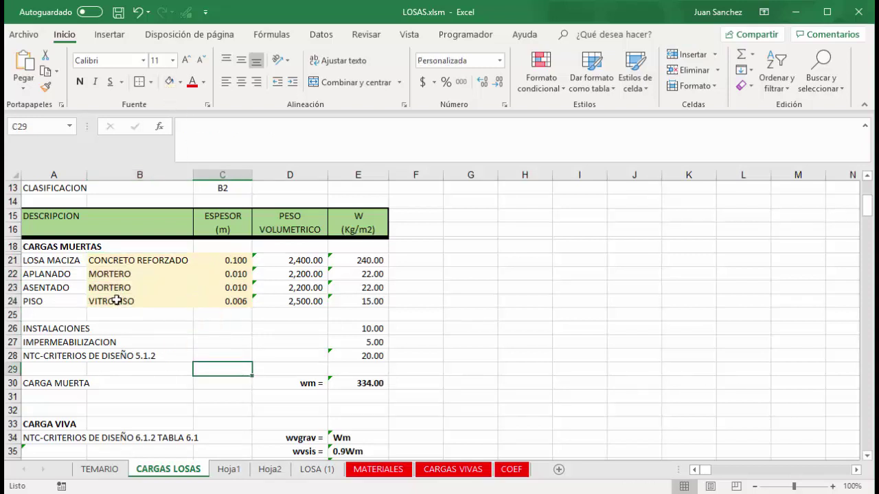
Apply the light gold fill to the DESTINO DEL INMUEBLE cell C10 and the CLASIFICACION cell C13
{"action": "scroll", "coordinate": [230, 353], "scroll_direction": "up", "scroll_amount": 2}
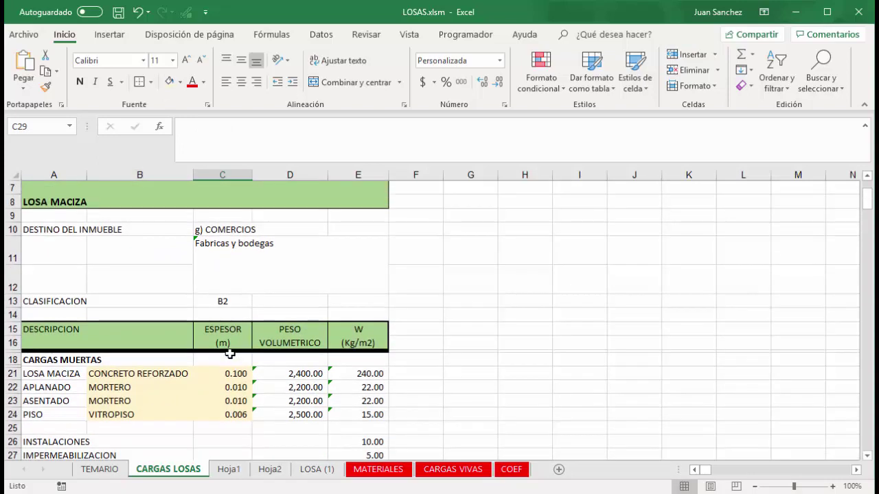
{"action": "scroll", "coordinate": [230, 353], "scroll_direction": "down", "scroll_amount": 2}
{"action": "scroll", "coordinate": [229, 344], "scroll_direction": "up", "scroll_amount": 2}
{"action": "left_click", "coordinate": [227, 230]}
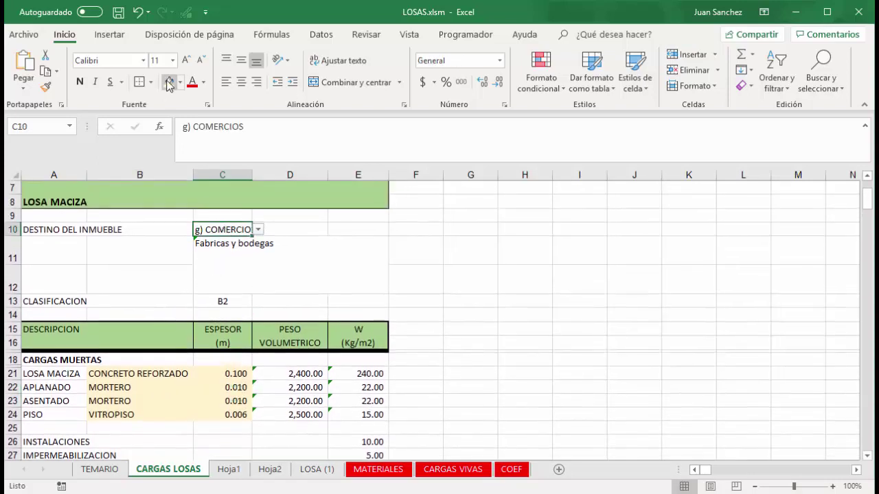
{"action": "left_click", "coordinate": [473, 302]}
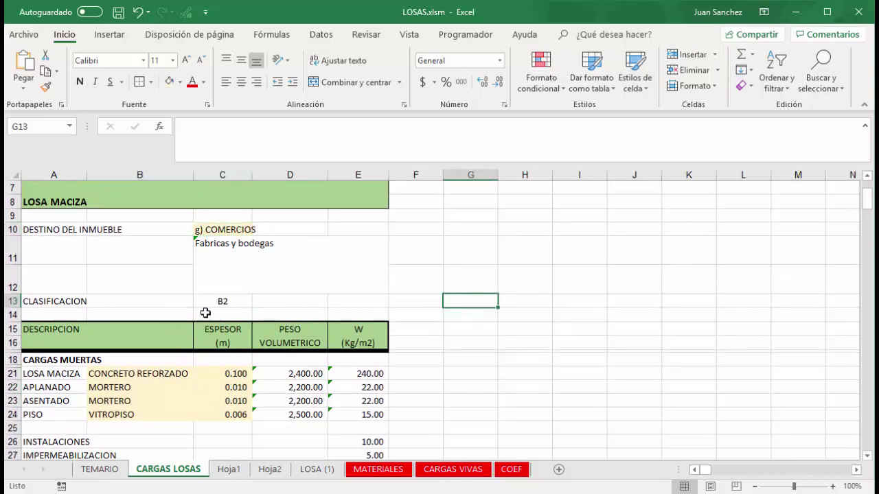
{"action": "left_click", "coordinate": [222, 299]}
{"action": "left_click", "coordinate": [169, 82]}
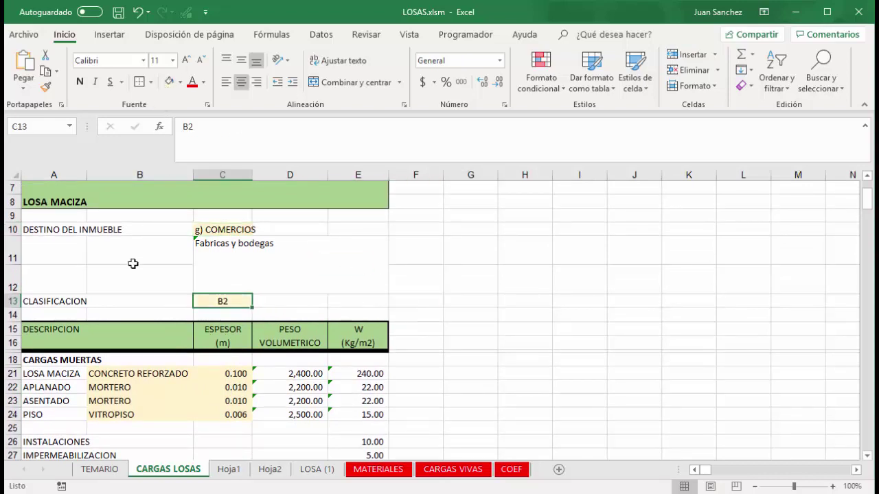
{"action": "left_click", "coordinate": [133, 265]}
Shade the Proyecto and Ubicación entry areas (B3:E4) and the Fecha cell B5 with the light gold fill
{"action": "scroll", "coordinate": [134, 265], "scroll_direction": "up", "scroll_amount": 2}
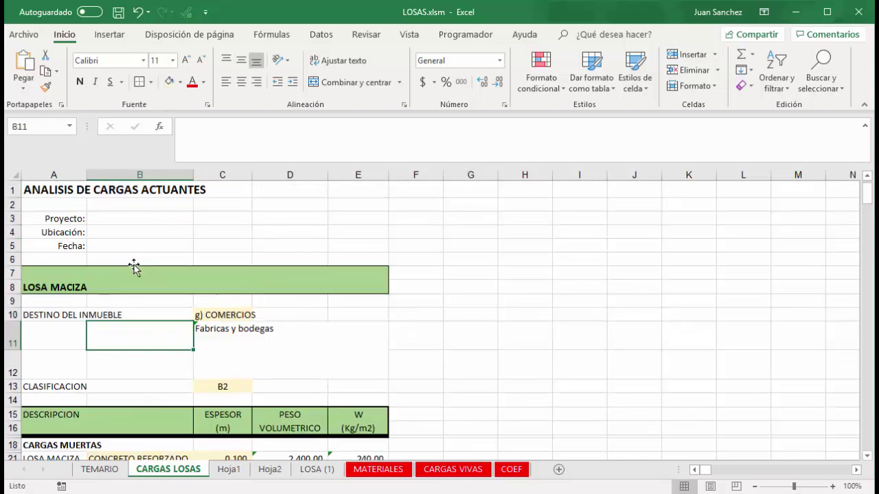
{"action": "left_click", "coordinate": [130, 217]}
{"action": "left_click_drag", "start_coordinate": [130, 217], "coordinate": [357, 219]}
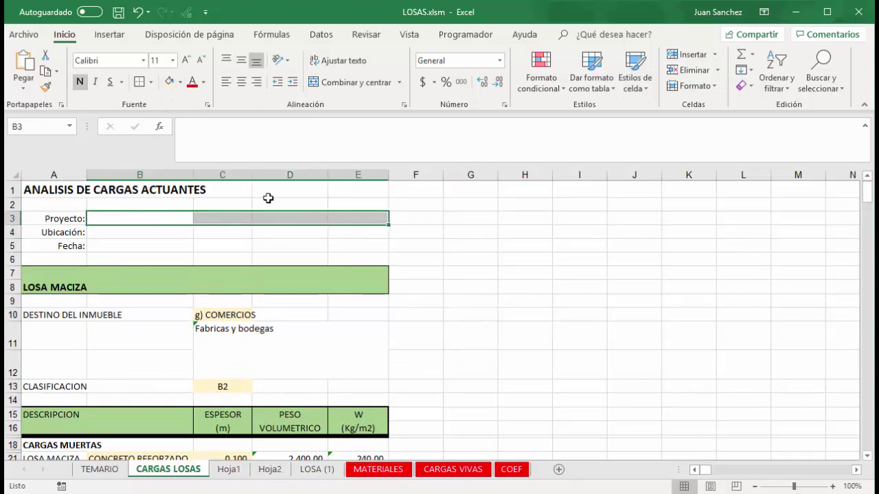
{"action": "left_click", "coordinate": [169, 81]}
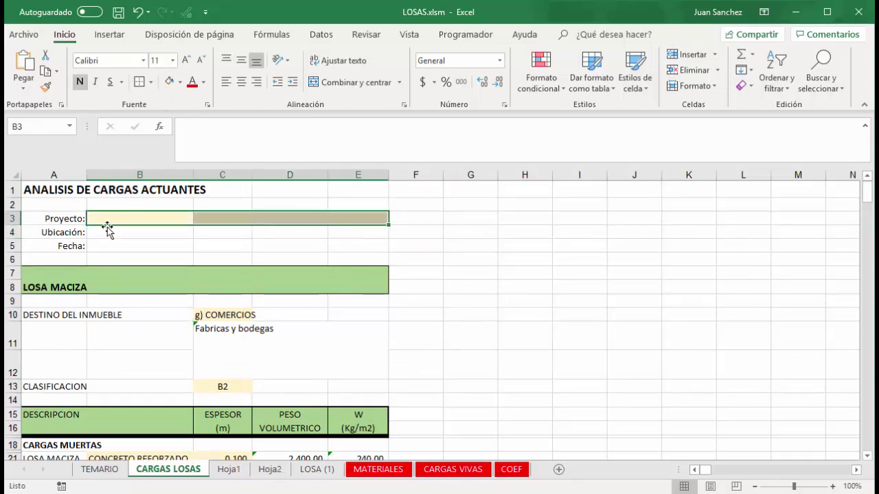
{"action": "left_click_drag", "start_coordinate": [107, 231], "coordinate": [332, 245]}
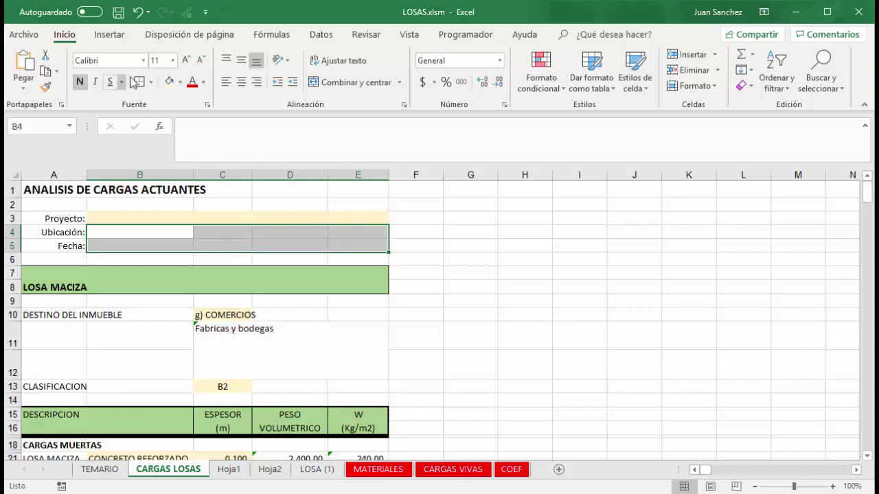
{"action": "left_click_drag", "start_coordinate": [155, 229], "coordinate": [354, 230]}
{"action": "left_click", "coordinate": [170, 82]}
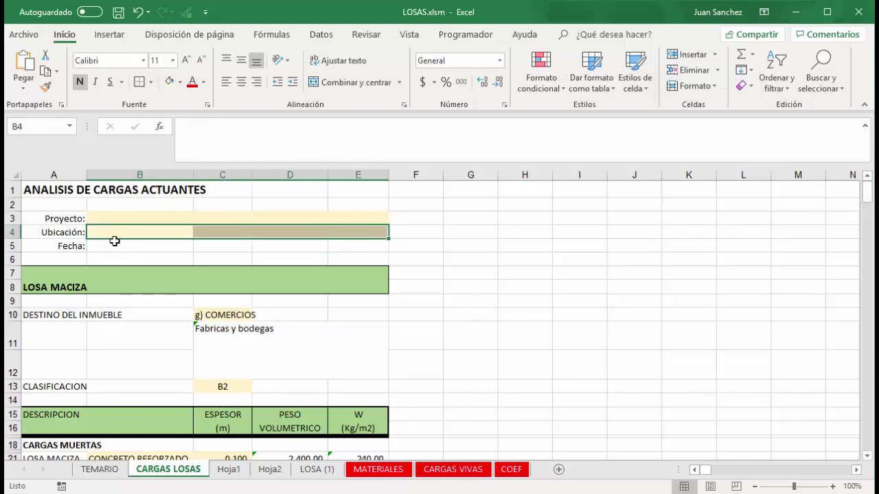
{"action": "left_click", "coordinate": [114, 242]}
{"action": "left_click", "coordinate": [170, 81]}
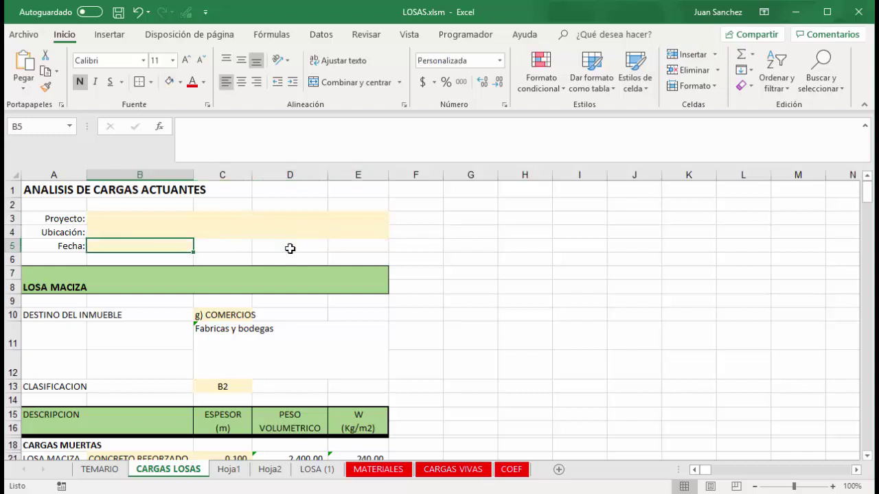
{"action": "left_click", "coordinate": [508, 313]}
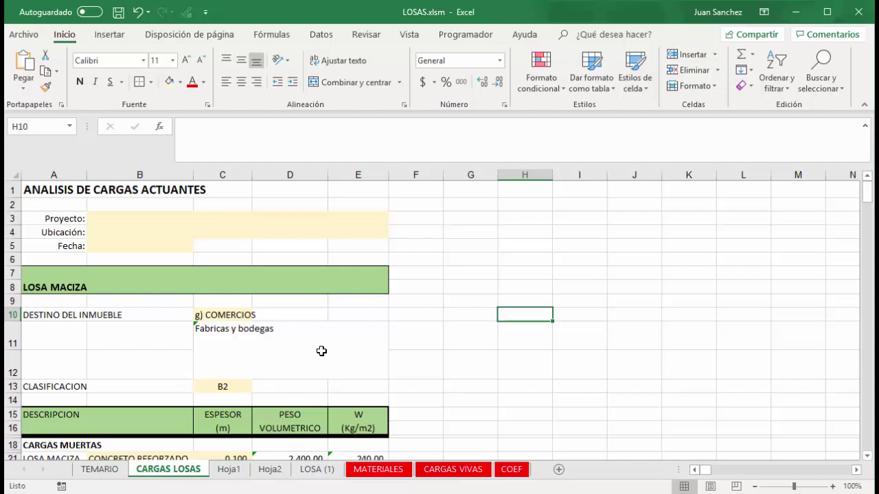
Examine the load analysis down to the CARGA VIVA section and inspect the wvgrav lookup formula in E34
{"action": "scroll", "coordinate": [318, 351], "scroll_direction": "down", "scroll_amount": 5}
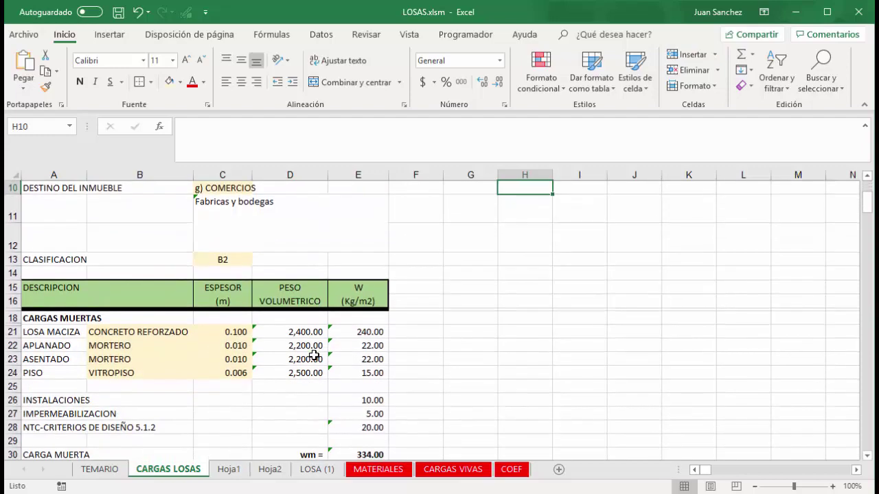
{"action": "scroll", "coordinate": [313, 355], "scroll_direction": "down", "scroll_amount": 1}
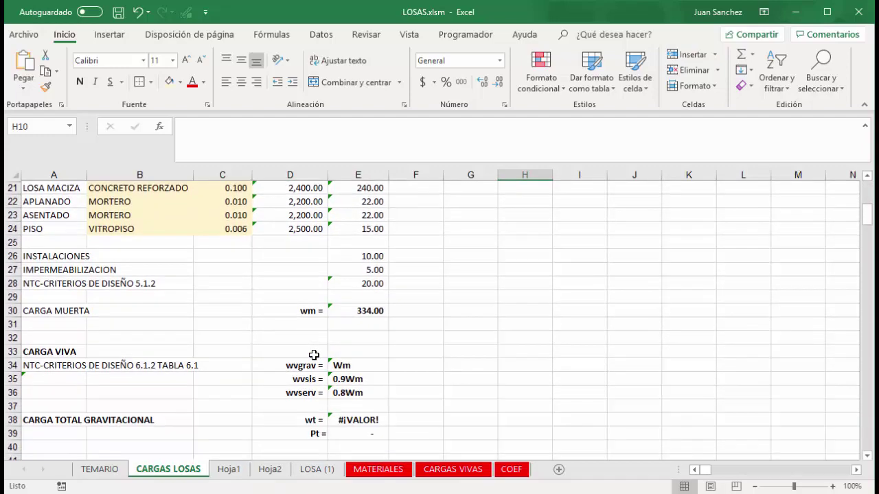
{"action": "scroll", "coordinate": [314, 355], "scroll_direction": "up", "scroll_amount": 5}
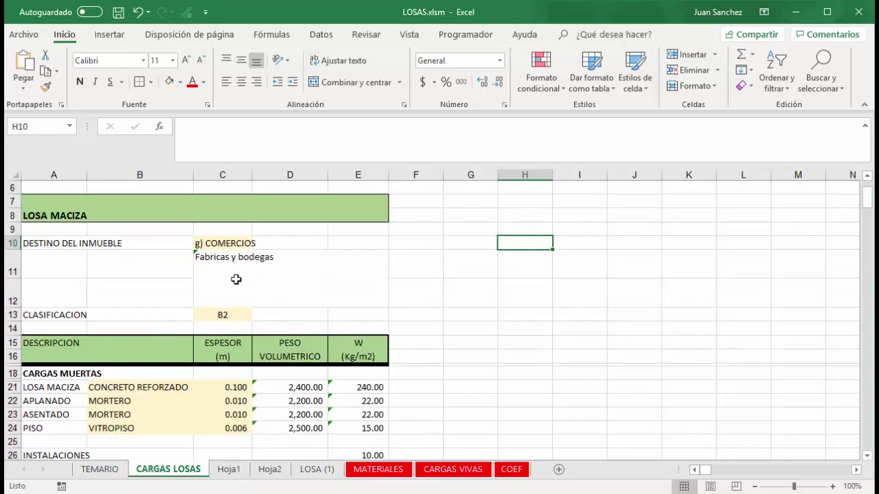
{"action": "scroll", "coordinate": [235, 279], "scroll_direction": "down", "scroll_amount": 4}
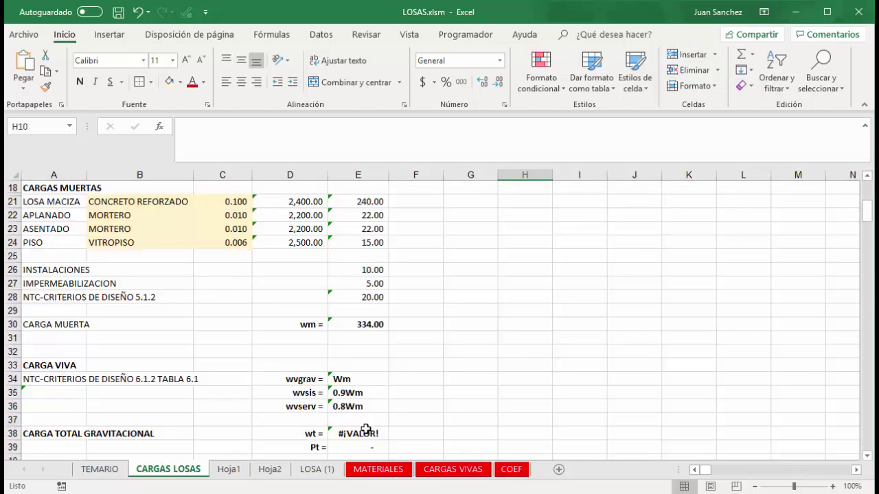
{"action": "left_click", "coordinate": [343, 382]}
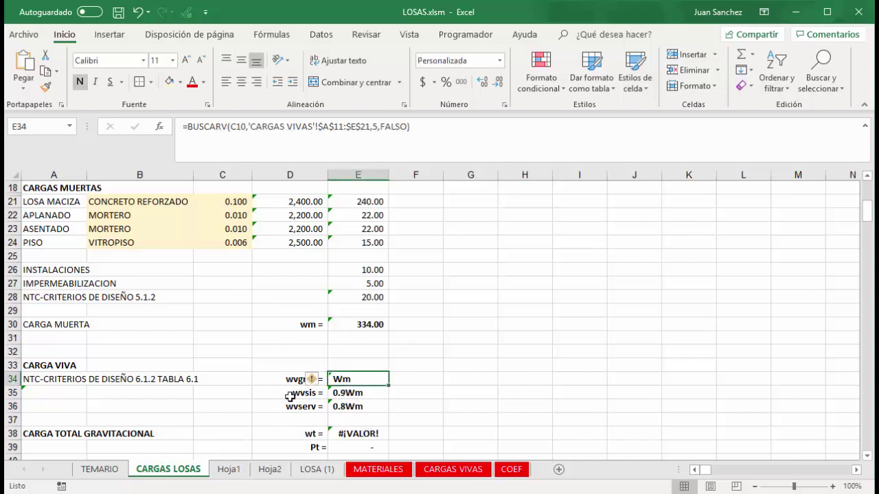
Examine the W, Wa and Wm values of the COMERCIOS row in the CARGAS VIVAS sheet's live load table
{"action": "scroll", "coordinate": [225, 317], "scroll_direction": "up", "scroll_amount": 4}
{"action": "left_click", "coordinate": [220, 239]}
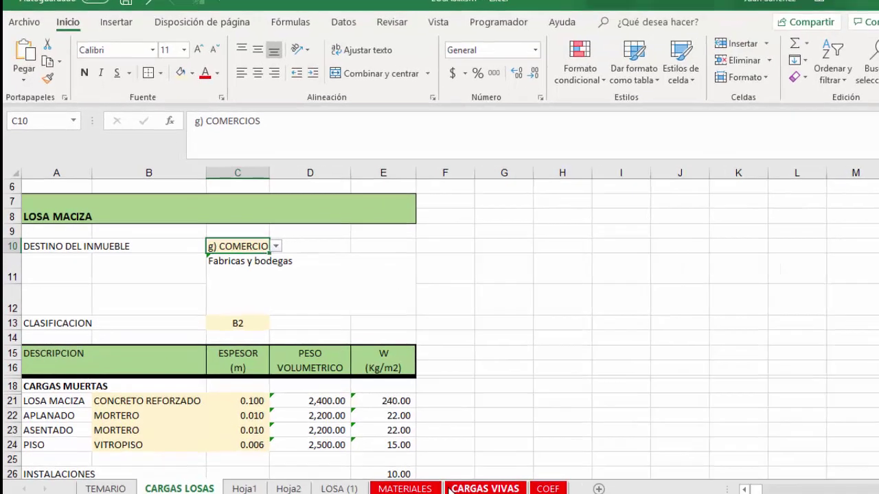
{"action": "left_click", "coordinate": [452, 469]}
{"action": "scroll", "coordinate": [322, 406], "scroll_direction": "up", "scroll_amount": 1}
{"action": "left_click", "coordinate": [337, 330]}
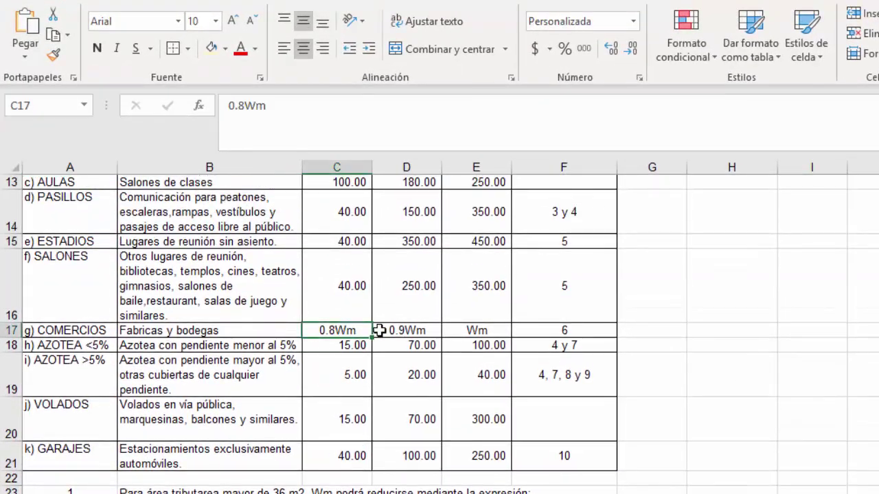
{"action": "left_click", "coordinate": [379, 330]}
{"action": "left_click", "coordinate": [486, 333]}
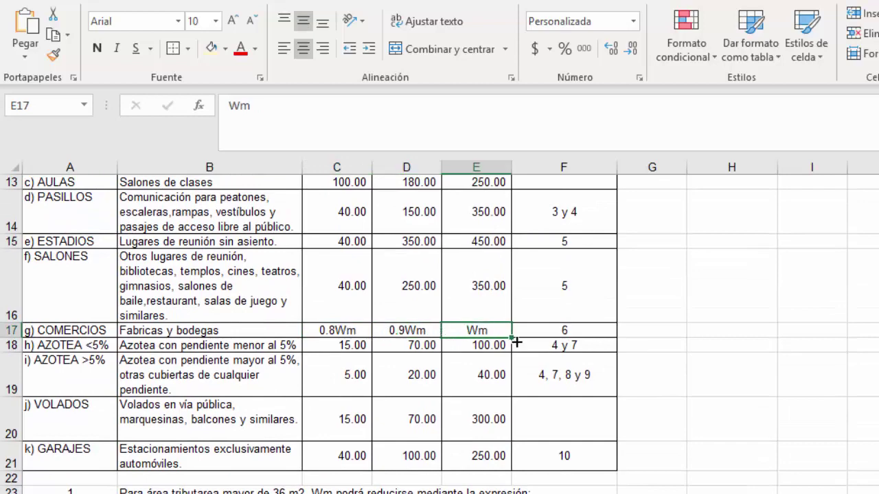
{"action": "scroll", "coordinate": [323, 379], "scroll_direction": "up", "scroll_amount": 4}
{"action": "scroll", "coordinate": [320, 387], "scroll_direction": "down", "scroll_amount": 1}
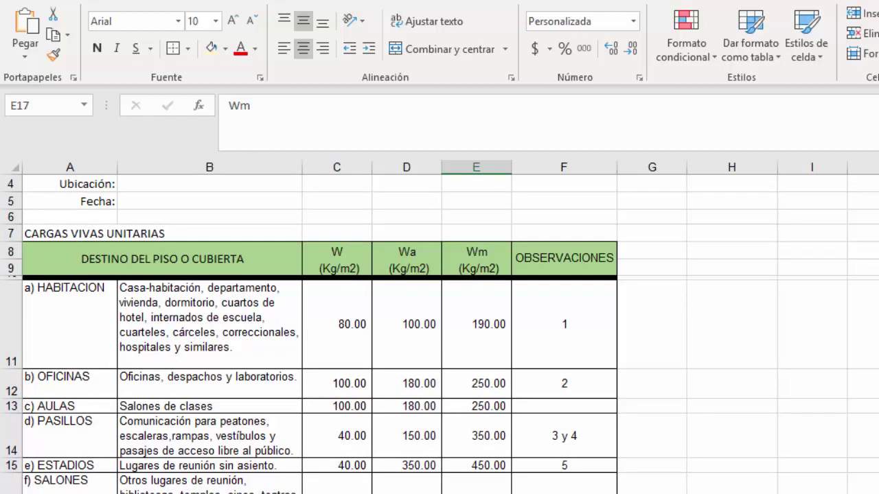
In the CARGAS LOSAS sheet, set DESTINO DEL INMUEBLE in C10 to a) HABITACION
{"action": "key", "text": "ctrl+Page_Down"}
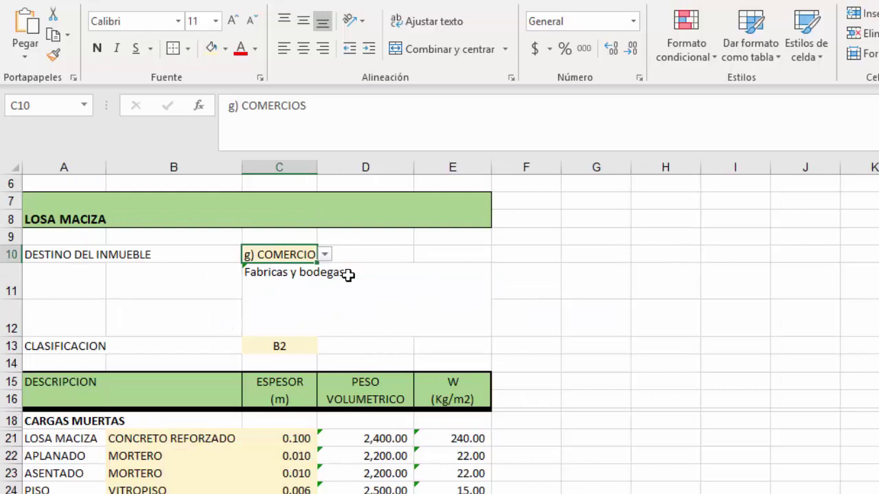
{"action": "left_click", "coordinate": [326, 256]}
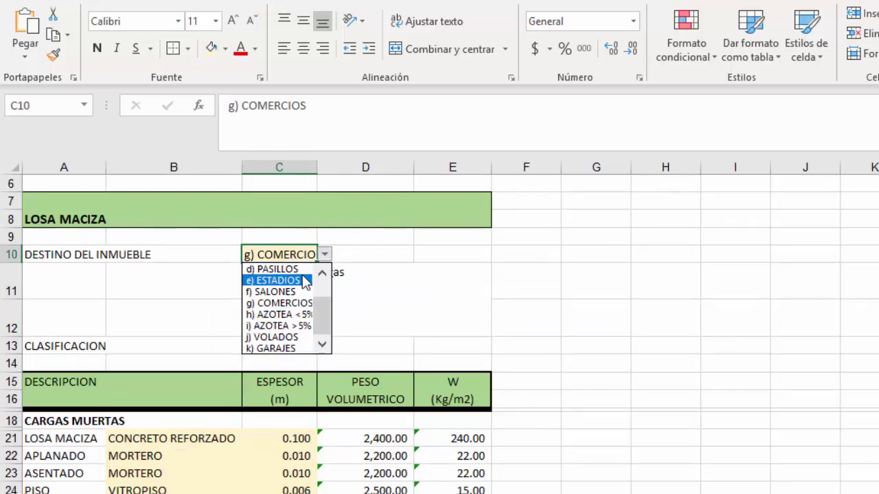
{"action": "scroll", "coordinate": [322, 278], "scroll_direction": "up", "scroll_amount": 3}
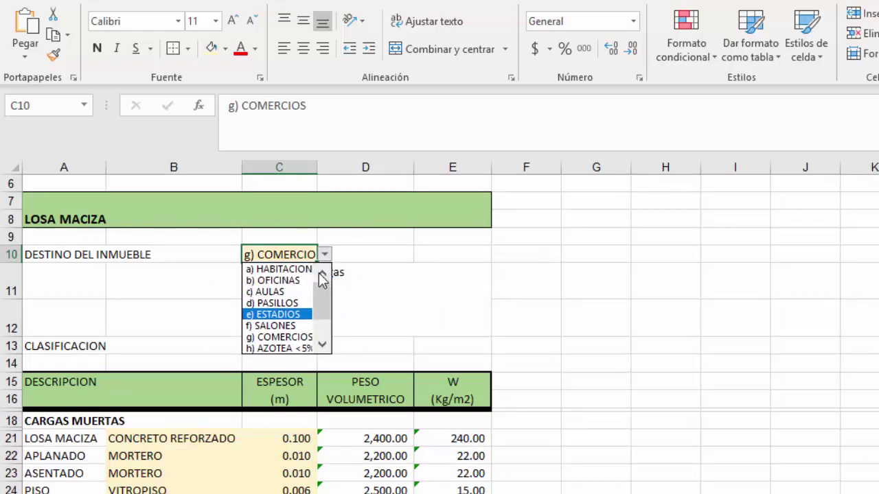
{"action": "left_click", "coordinate": [307, 274]}
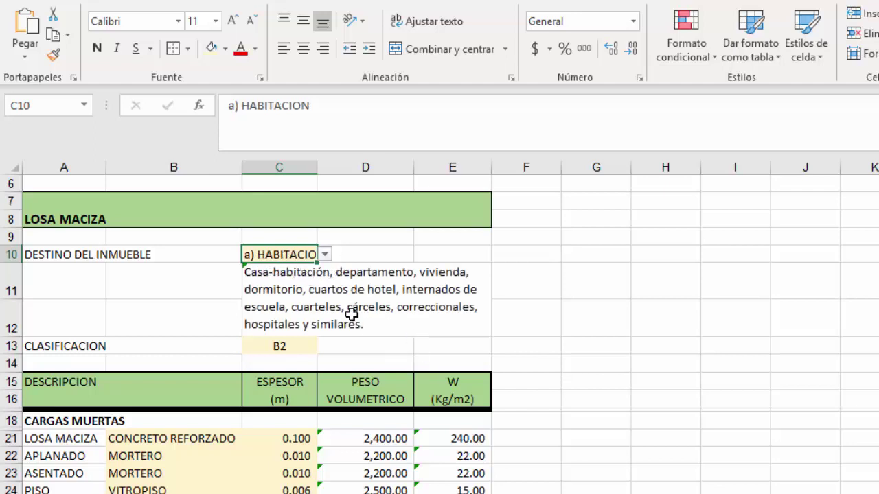
{"action": "scroll", "coordinate": [363, 311], "scroll_direction": "down", "scroll_amount": 1}
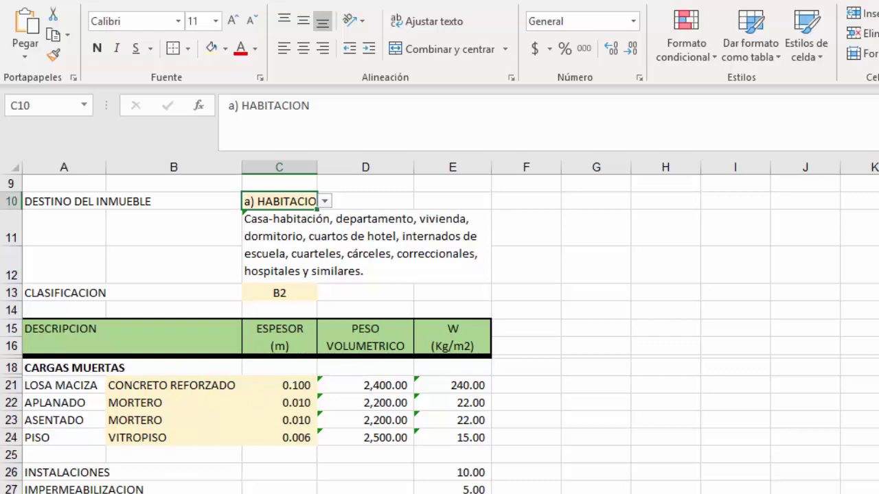
Read observation 1 for the HABITACION row in the CARGAS VIVAS sheet, including the concentrated load note in B25
{"action": "key", "text": "ctrl+Page_Down"}
{"action": "scroll", "coordinate": [307, 375], "scroll_direction": "down", "scroll_amount": 5}
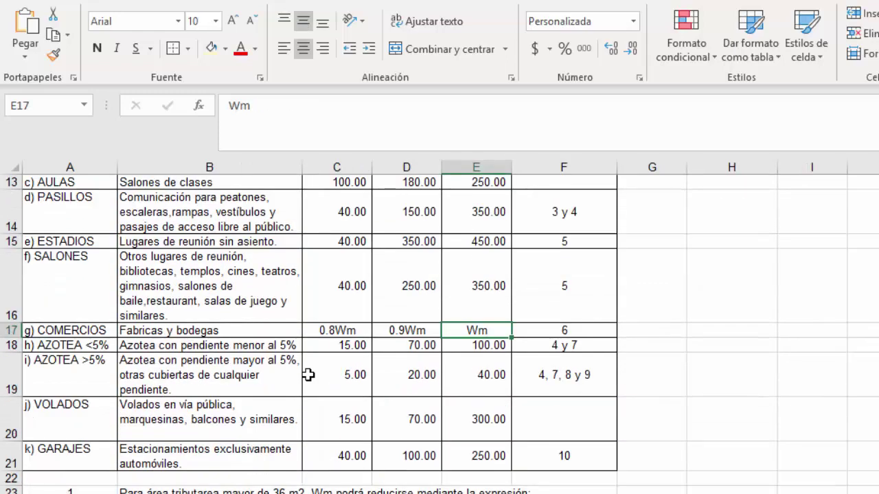
{"action": "scroll", "coordinate": [309, 371], "scroll_direction": "up", "scroll_amount": 4}
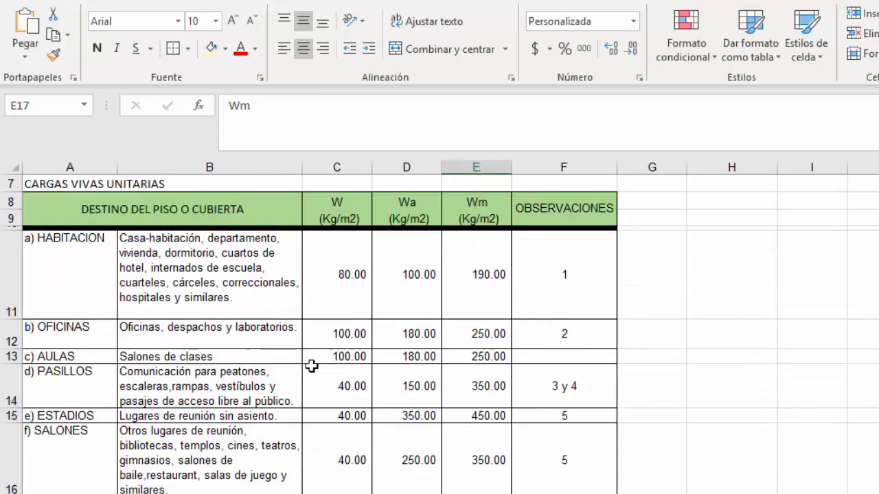
{"action": "left_click", "coordinate": [571, 264]}
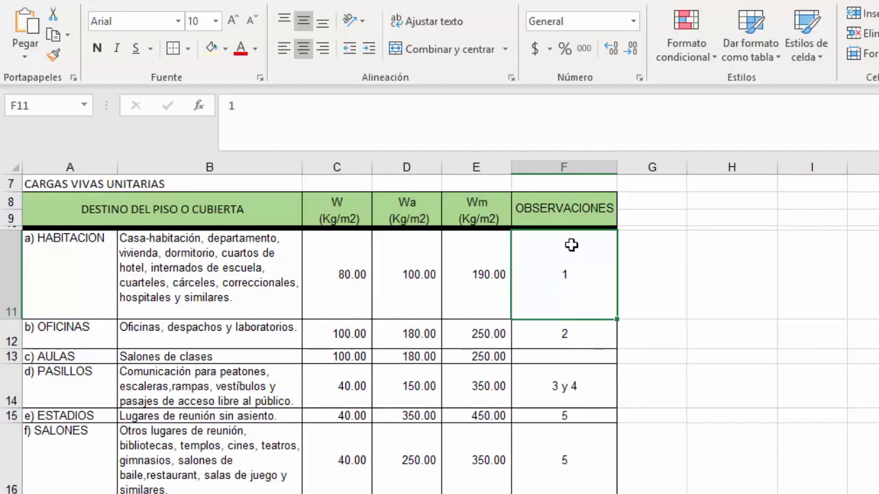
{"action": "scroll", "coordinate": [548, 326], "scroll_direction": "down", "scroll_amount": 3}
{"action": "scroll", "coordinate": [541, 337], "scroll_direction": "down", "scroll_amount": 1}
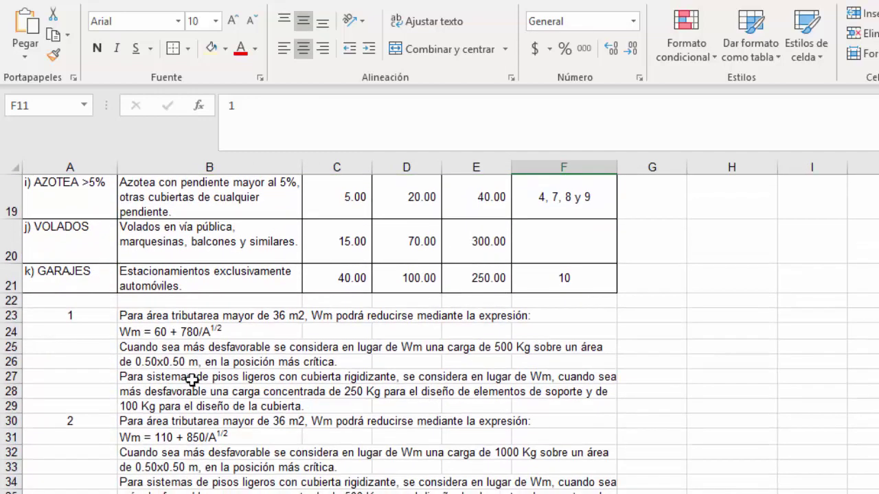
{"action": "left_click", "coordinate": [156, 350]}
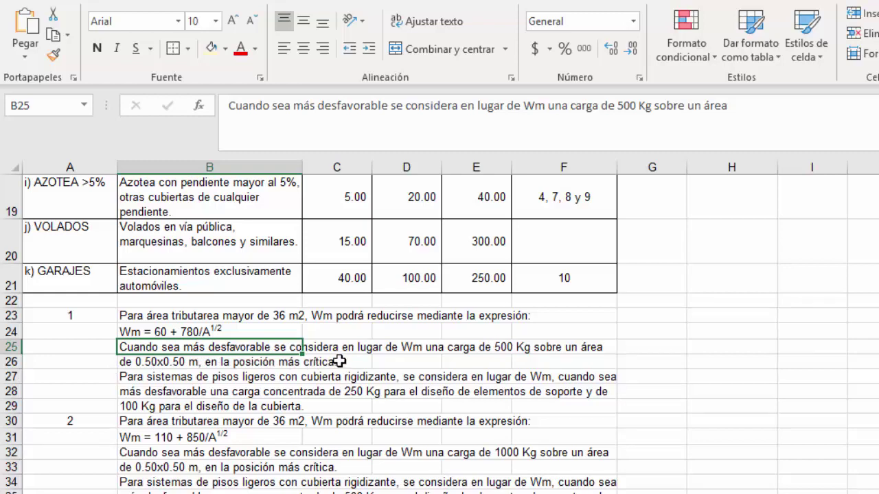
Read observation 2 for the OFICINAS row, including the concentrated load note in B32
{"action": "scroll", "coordinate": [455, 385], "scroll_direction": "up", "scroll_amount": 3}
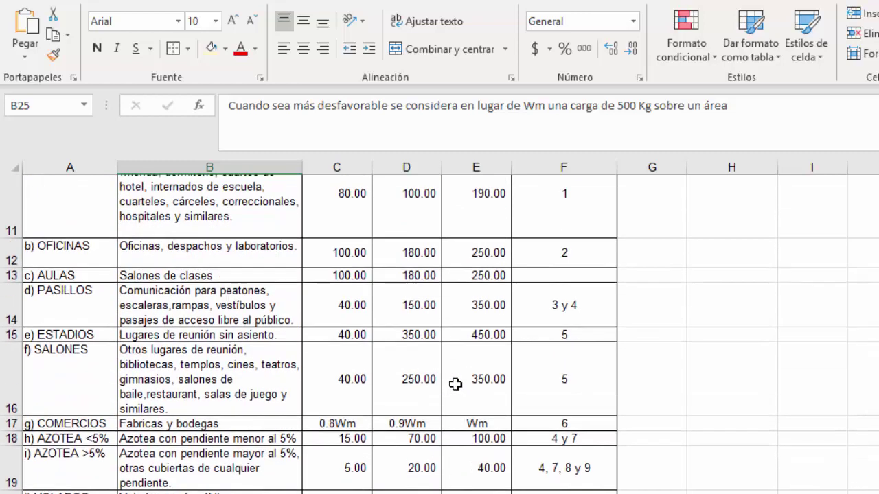
{"action": "scroll", "coordinate": [455, 385], "scroll_direction": "up", "scroll_amount": 1}
{"action": "left_click", "coordinate": [540, 286]}
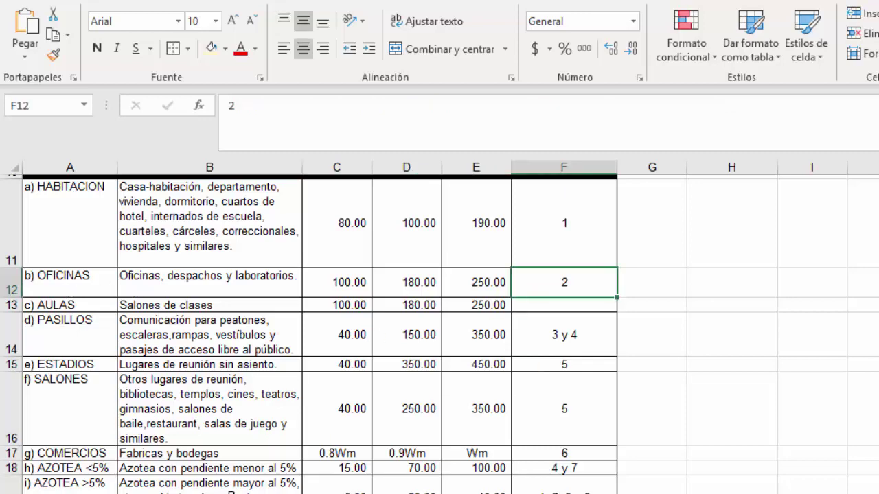
{"action": "scroll", "coordinate": [232, 492], "scroll_direction": "down", "scroll_amount": 4}
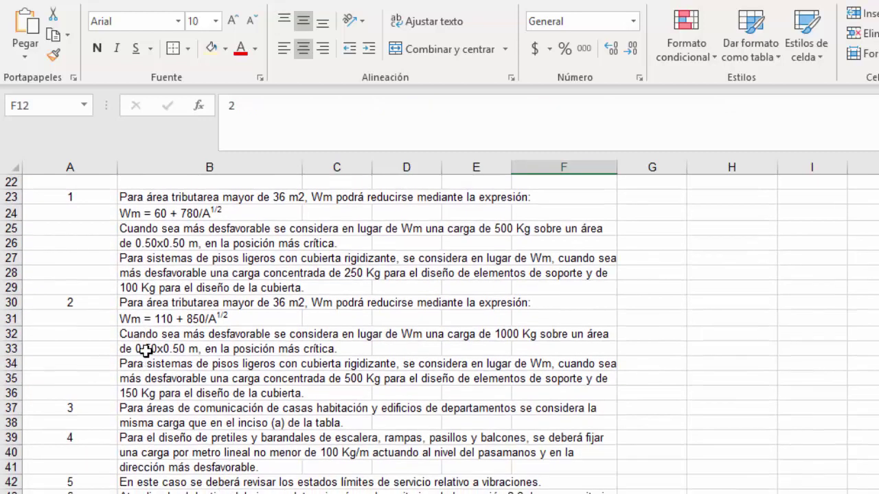
{"action": "left_click", "coordinate": [497, 335]}
{"action": "left_click", "coordinate": [177, 338]}
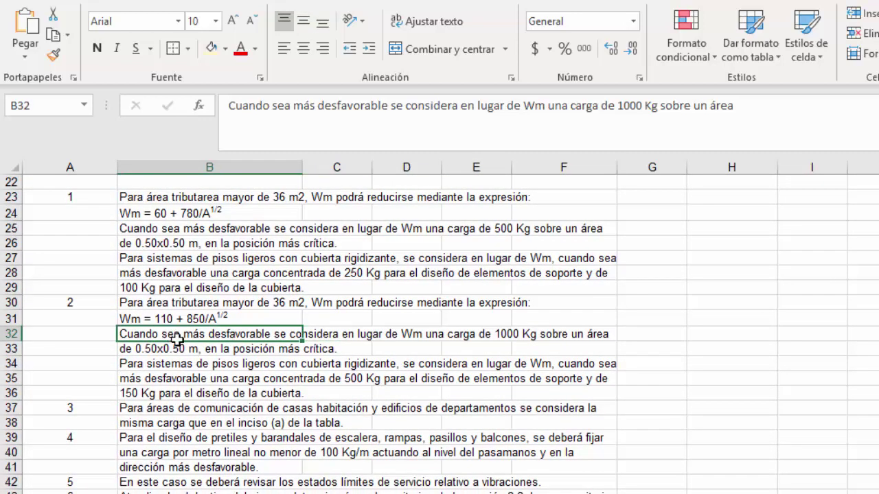
Read the remaining numbered observations below the live load table, including the roof load note in B49
{"action": "scroll", "coordinate": [221, 373], "scroll_direction": "down", "scroll_amount": 3}
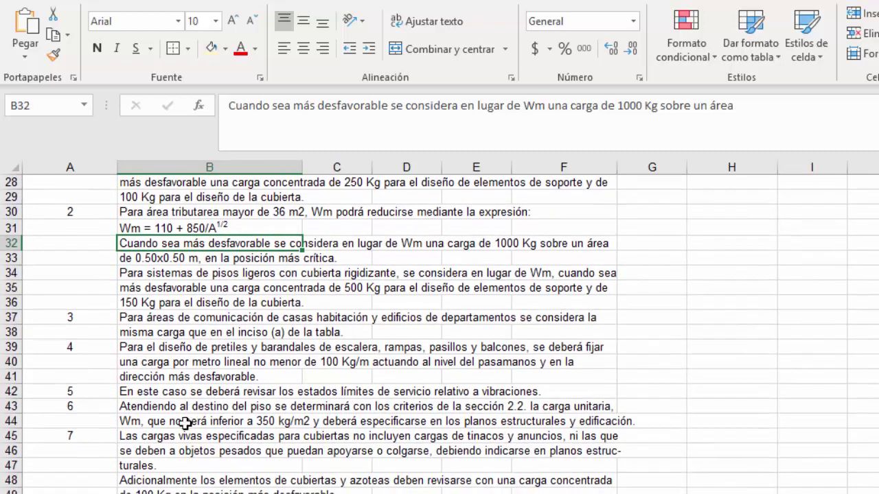
{"action": "scroll", "coordinate": [169, 431], "scroll_direction": "up", "scroll_amount": 5}
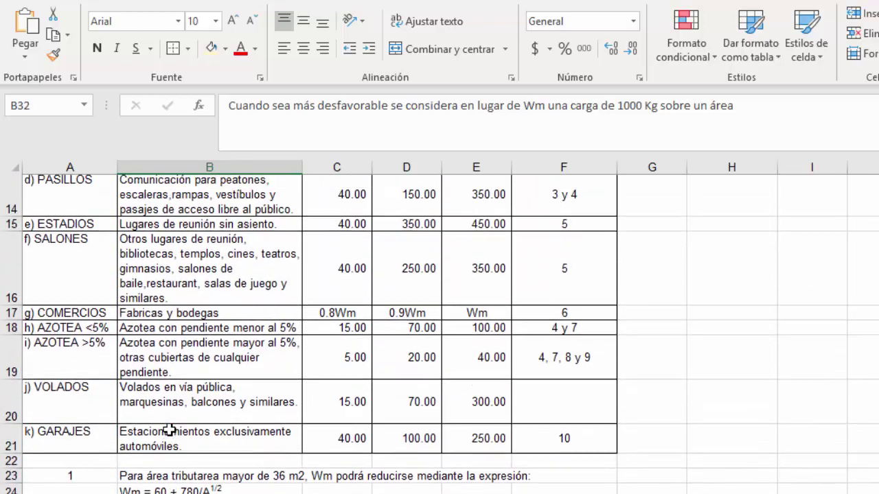
{"action": "scroll", "coordinate": [153, 394], "scroll_direction": "down", "scroll_amount": 6}
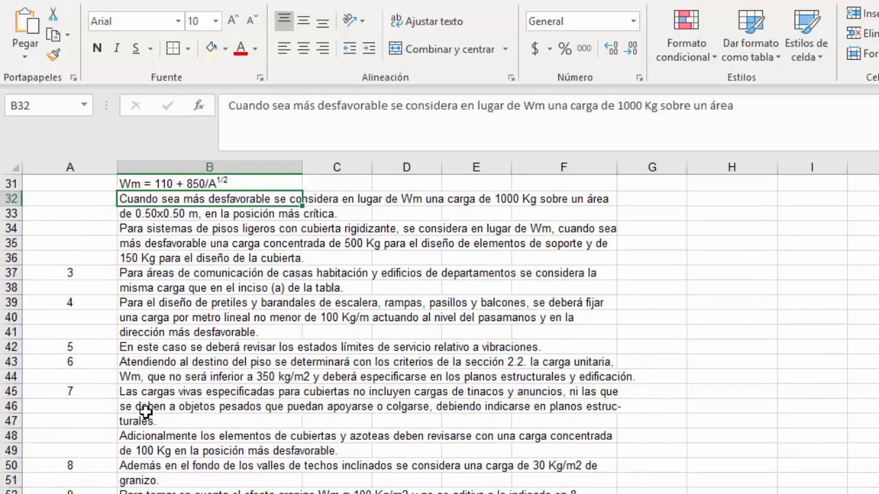
{"action": "left_click", "coordinate": [151, 451]}
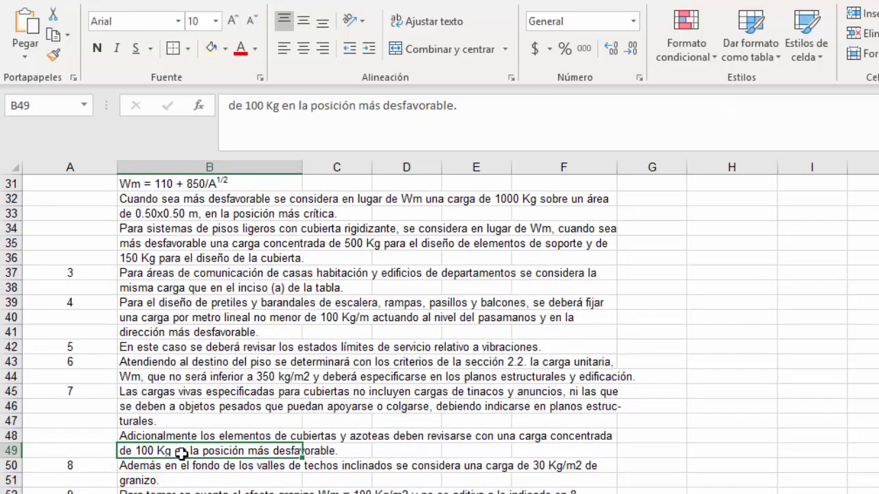
{"action": "scroll", "coordinate": [180, 454], "scroll_direction": "down", "scroll_amount": 2}
{"action": "left_click", "coordinate": [134, 420]}
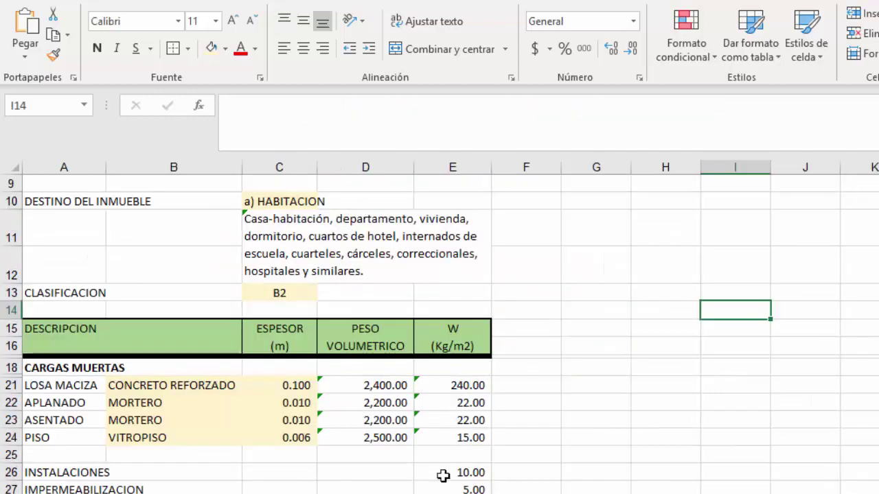
Inspect the Pt formula in E39 and the wvgrav lookup formula in E34 of the CARGAS LOSAS sheet
{"action": "scroll", "coordinate": [443, 475], "scroll_direction": "down", "scroll_amount": 4}
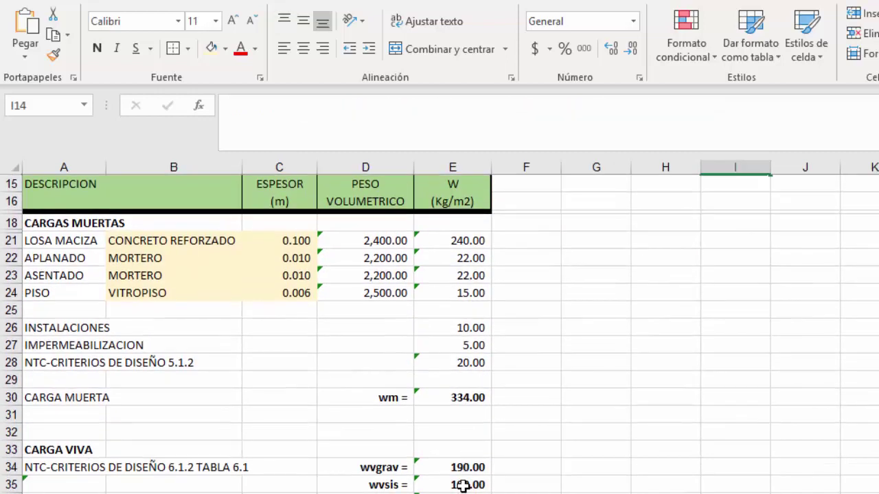
{"action": "left_click", "coordinate": [462, 491]}
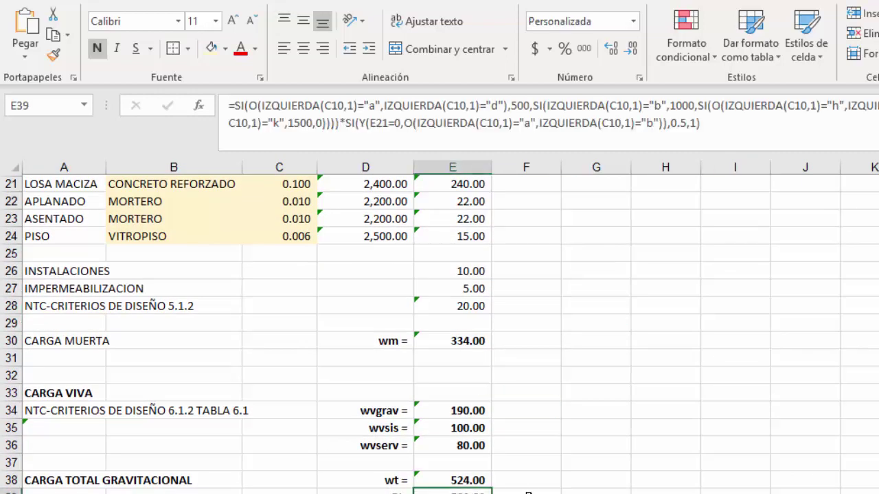
{"action": "left_click", "coordinate": [440, 410]}
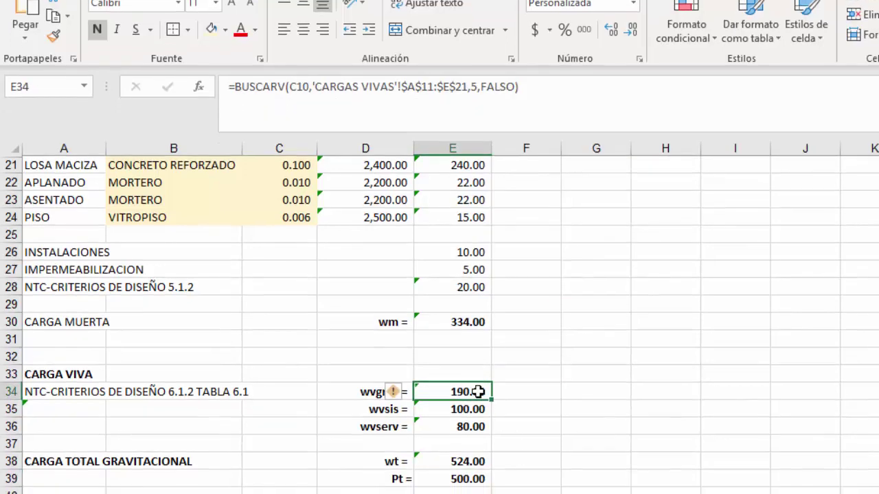
Change DESTINO DEL INMUEBLE in C10 to b) OFICINAS and check the wvgrav value in E34
{"action": "scroll", "coordinate": [553, 412], "scroll_direction": "up", "scroll_amount": 3}
{"action": "scroll", "coordinate": [554, 339], "scroll_direction": "up", "scroll_amount": 3}
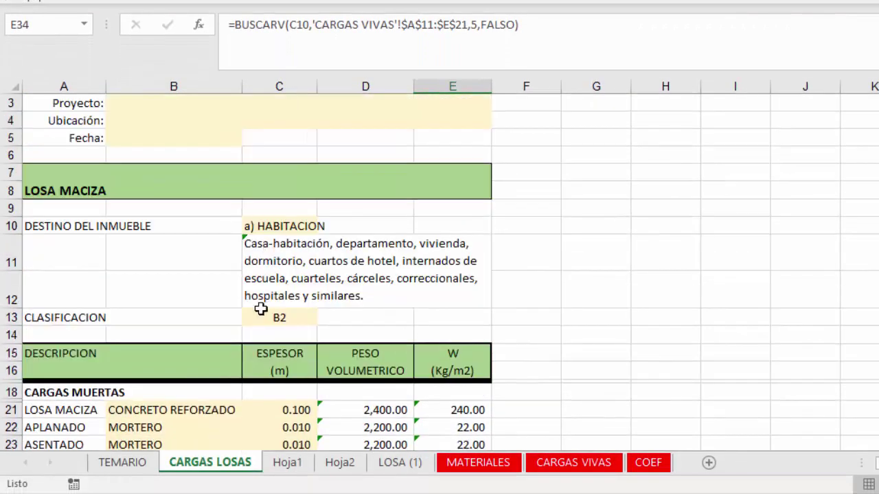
{"action": "left_click", "coordinate": [268, 229]}
{"action": "left_click", "coordinate": [324, 226]}
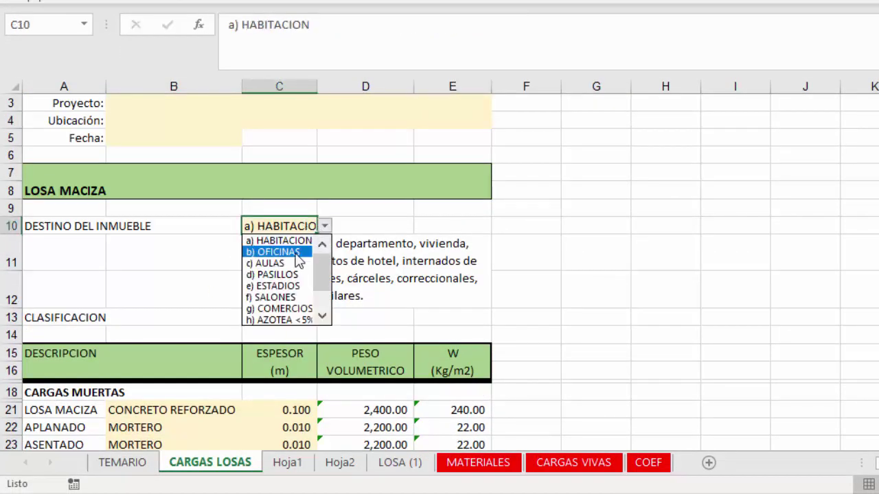
{"action": "left_click", "coordinate": [274, 252]}
{"action": "scroll", "coordinate": [491, 324], "scroll_direction": "down", "scroll_amount": 4}
{"action": "scroll", "coordinate": [491, 324], "scroll_direction": "down", "scroll_amount": 1}
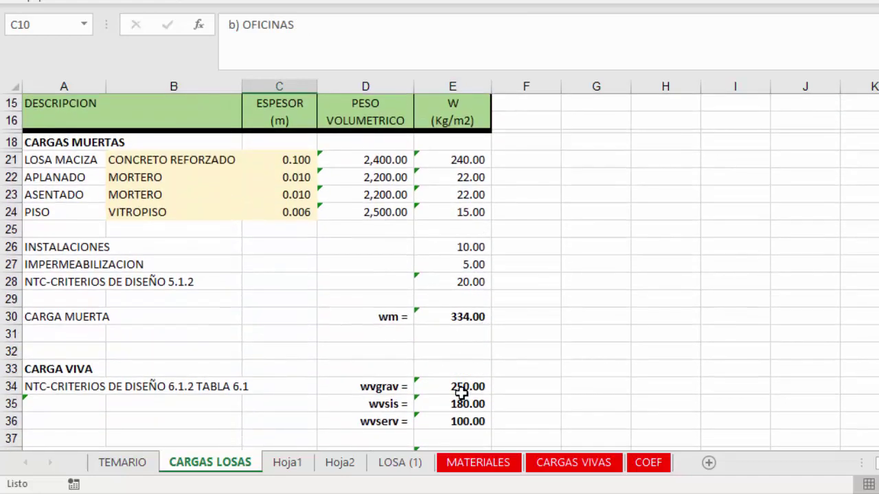
{"action": "left_click", "coordinate": [460, 388]}
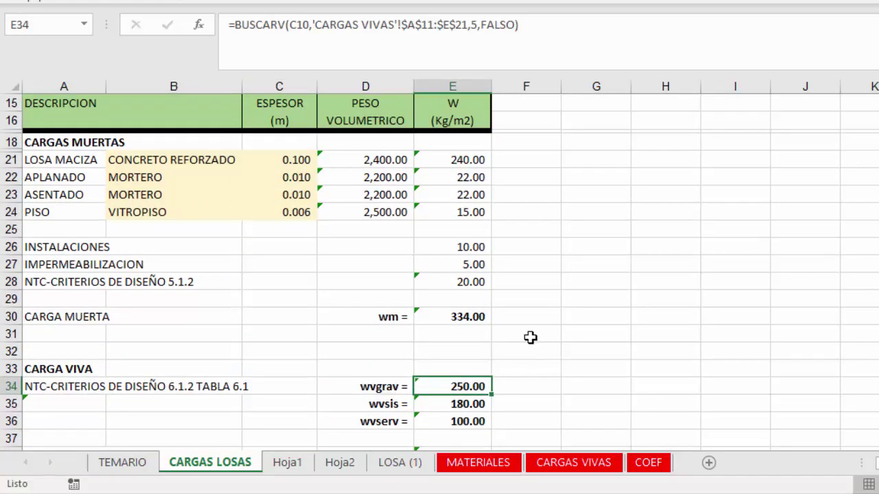
Set DESTINO DEL INMUEBLE in C10 back to a) HABITACION
{"action": "scroll", "coordinate": [530, 337], "scroll_direction": "up", "scroll_amount": 3}
{"action": "left_click", "coordinate": [278, 174]}
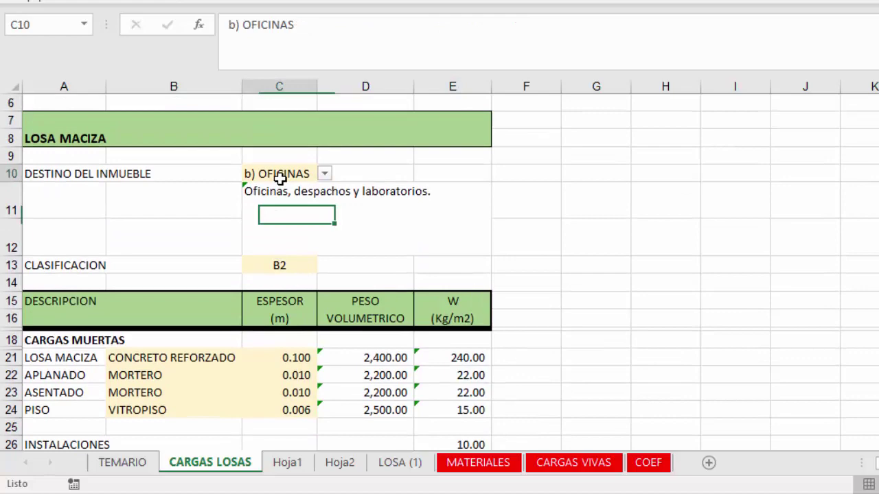
{"action": "left_click", "coordinate": [324, 175]}
{"action": "left_click", "coordinate": [322, 191]}
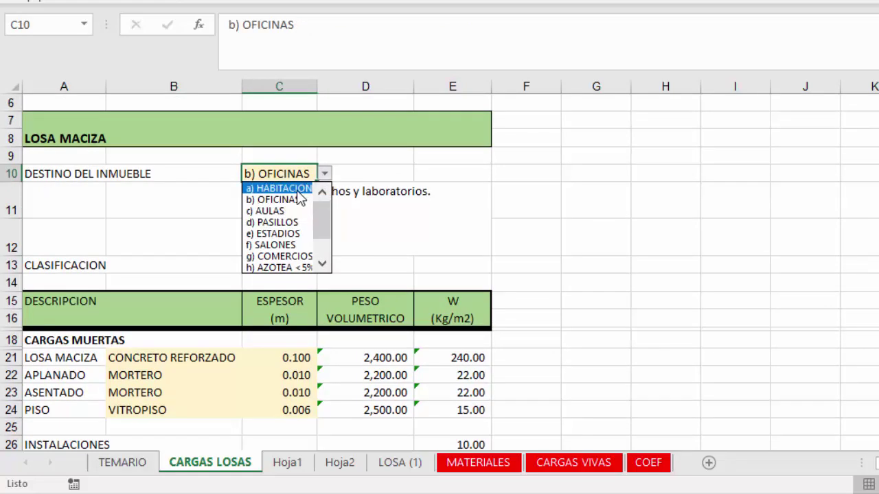
{"action": "left_click", "coordinate": [299, 191]}
Review the CARGA VIVA and CARGA TOTAL GRAVITACIONAL values and inspect the Pt formula in E39
{"action": "scroll", "coordinate": [503, 245], "scroll_direction": "down", "scroll_amount": 7}
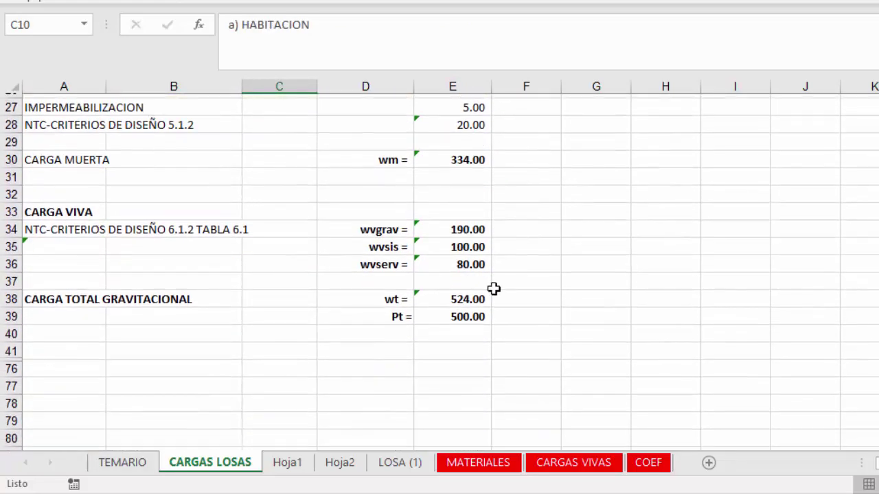
{"action": "left_click", "coordinate": [479, 315]}
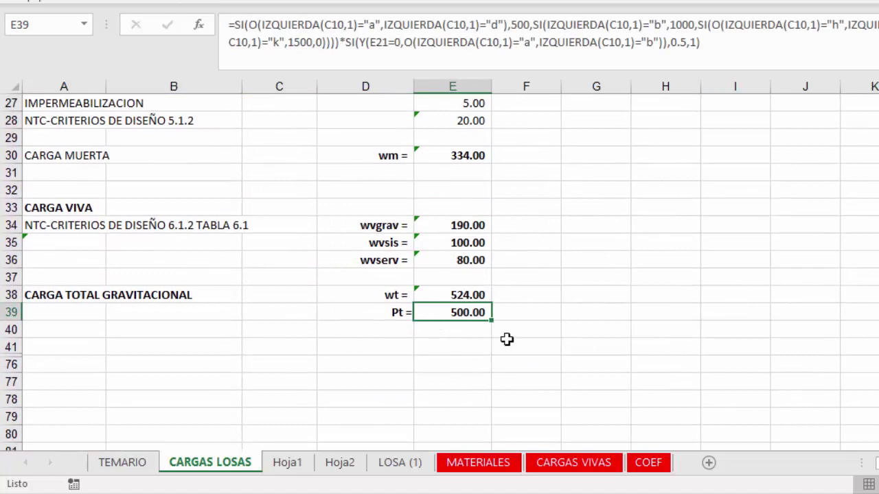
{"action": "left_click", "coordinate": [525, 311]}
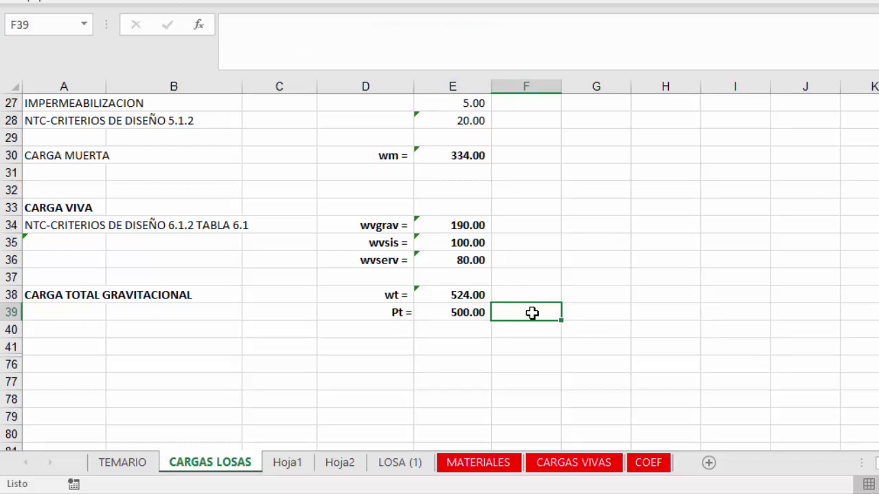
Inspect the Pt formula in E39 and the cells it references, C10 and E21
{"action": "key", "text": "Left"}
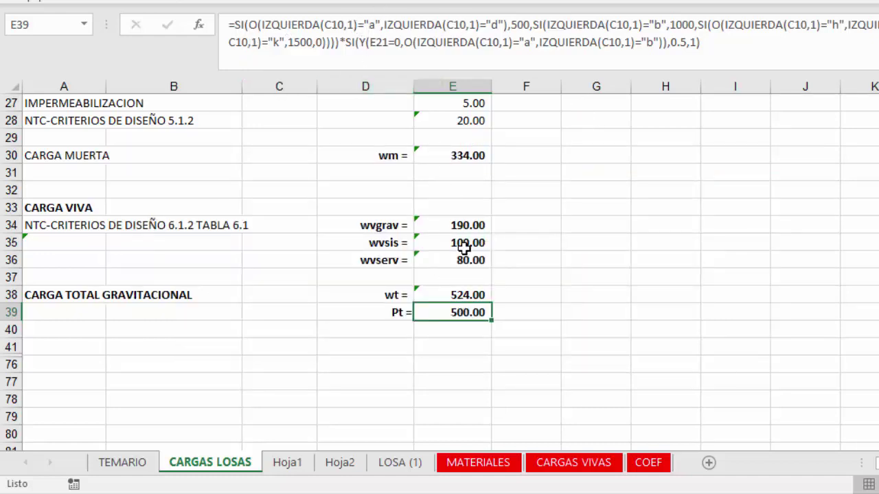
{"action": "scroll", "coordinate": [464, 249], "scroll_direction": "up", "scroll_amount": 2}
{"action": "scroll", "coordinate": [550, 293], "scroll_direction": "up", "scroll_amount": 2}
{"action": "scroll", "coordinate": [582, 306], "scroll_direction": "up", "scroll_amount": 2}
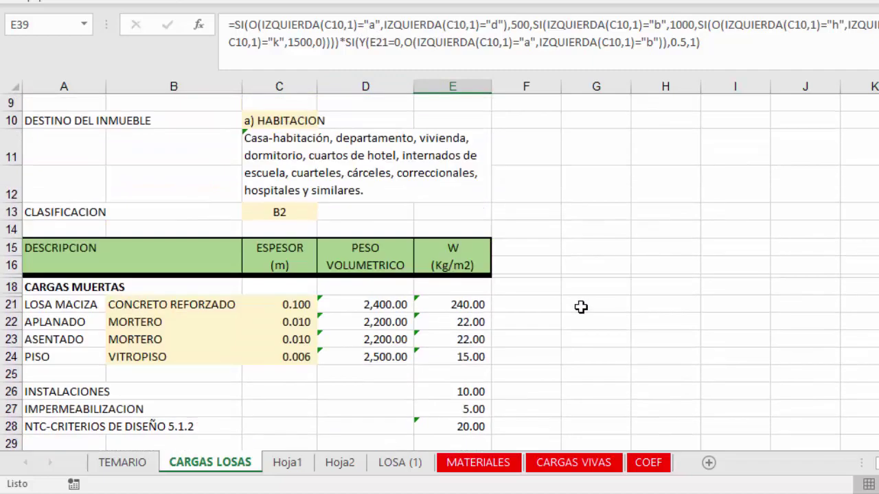
{"action": "key", "text": "F2"}
{"action": "scroll", "coordinate": [525, 311], "scroll_direction": "up", "scroll_amount": 5}
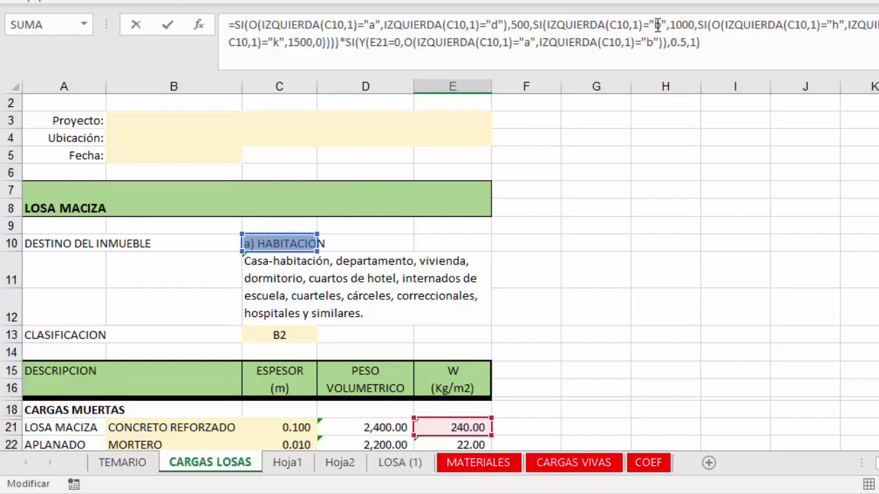
{"action": "key", "text": "Escape"}
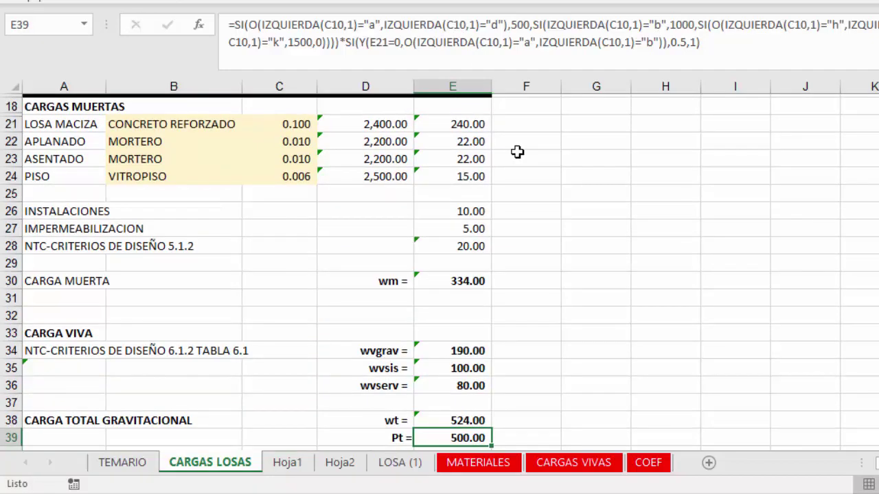
Set DESTINO DEL INMUEBLE in C10 to b) OFICINAS and check the Pt value in E39
{"action": "scroll", "coordinate": [416, 208], "scroll_direction": "up", "scroll_amount": 6}
{"action": "left_click", "coordinate": [284, 268]}
{"action": "left_click", "coordinate": [325, 265]}
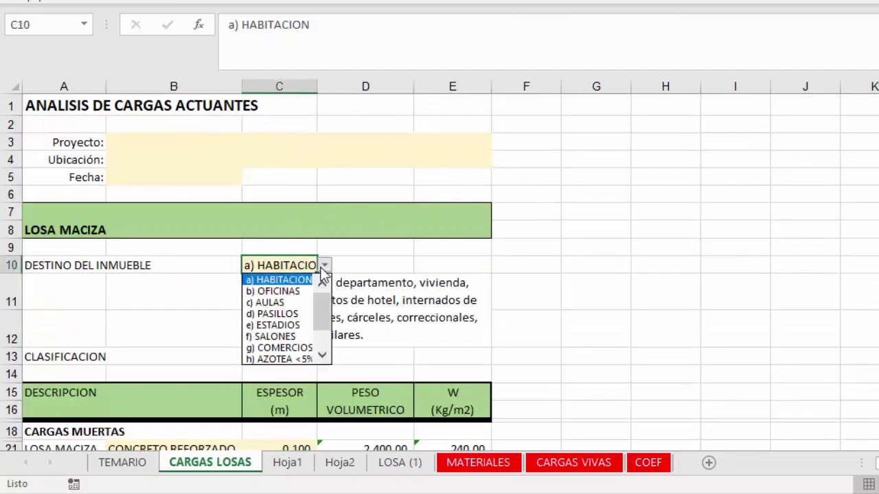
{"action": "left_click", "coordinate": [274, 290]}
{"action": "scroll", "coordinate": [410, 287], "scroll_direction": "down", "scroll_amount": 8}
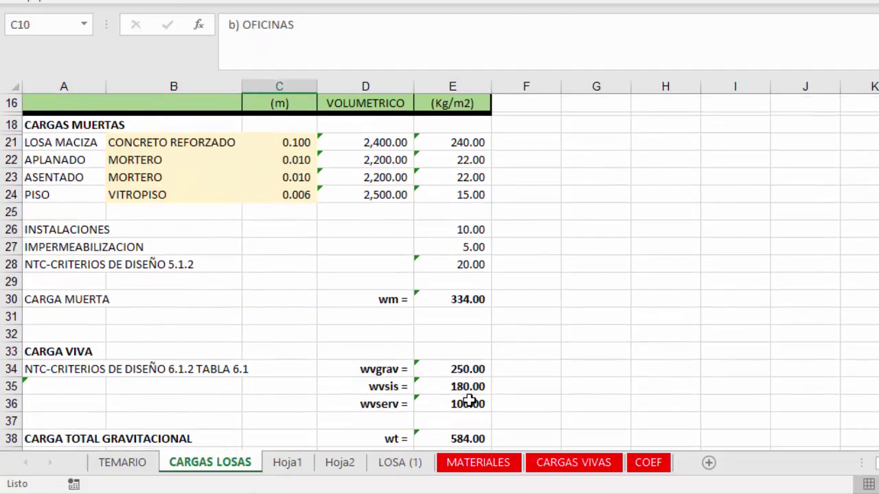
{"action": "left_click", "coordinate": [447, 364]}
Switch DESTINO DEL INMUEBLE in C10 to d) PASILLOS and check the Pt value in E39
{"action": "scroll", "coordinate": [334, 245], "scroll_direction": "up", "scroll_amount": 6}
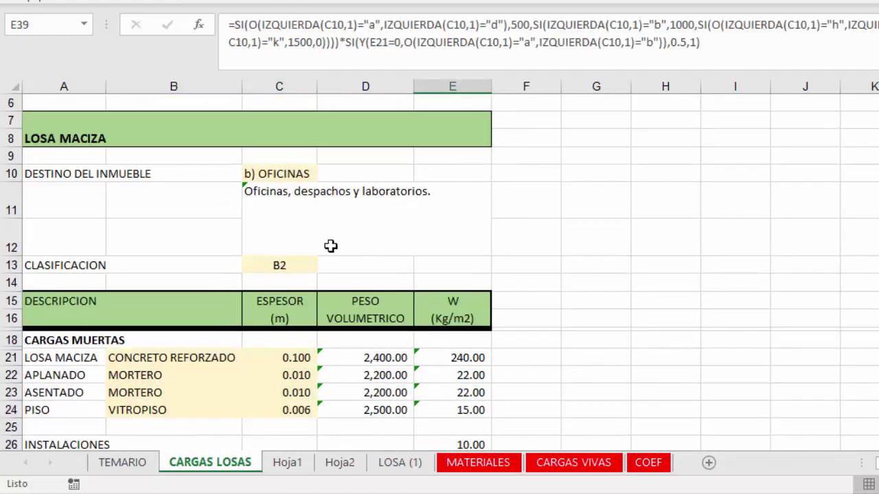
{"action": "left_click", "coordinate": [293, 174]}
{"action": "left_click", "coordinate": [324, 174]}
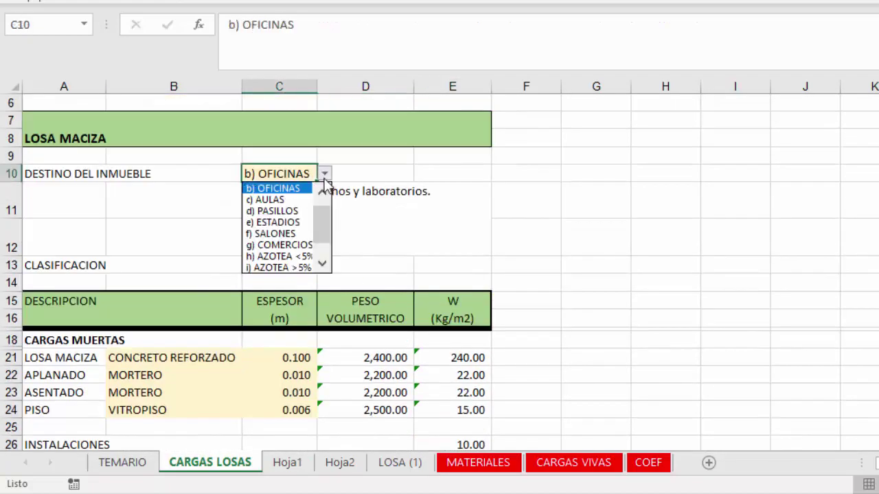
{"action": "left_click", "coordinate": [289, 210]}
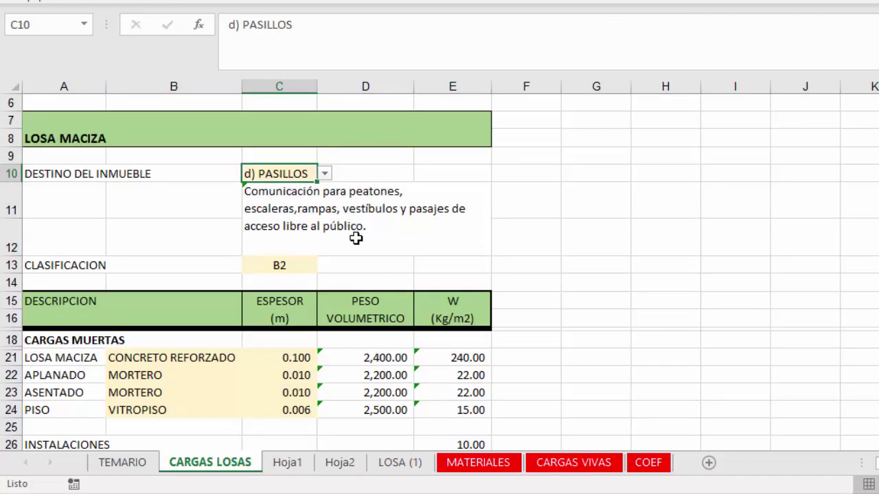
{"action": "scroll", "coordinate": [355, 235], "scroll_direction": "down", "scroll_amount": 4}
{"action": "left_click", "coordinate": [459, 435]}
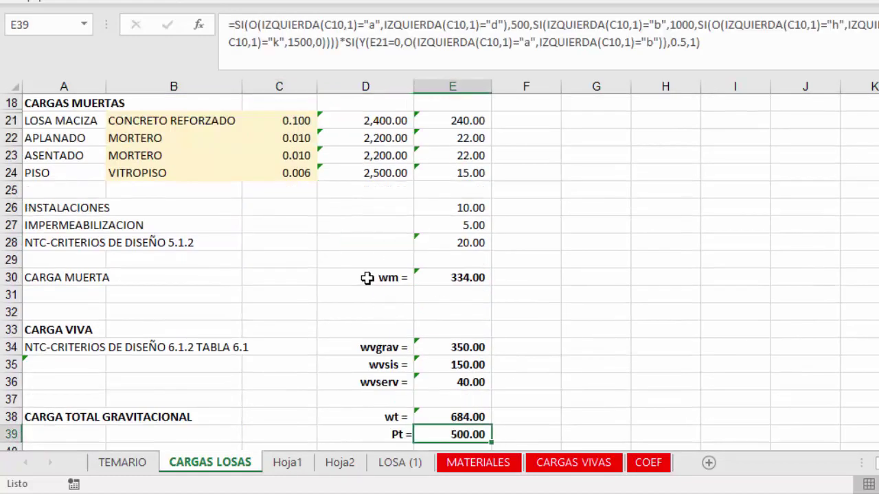
Set DESTINO DEL INMUEBLE in C10 to k) GARAJES, check Pt in E39 and look over the load sheet
{"action": "scroll", "coordinate": [368, 276], "scroll_direction": "up", "scroll_amount": 5}
{"action": "left_click", "coordinate": [287, 232]}
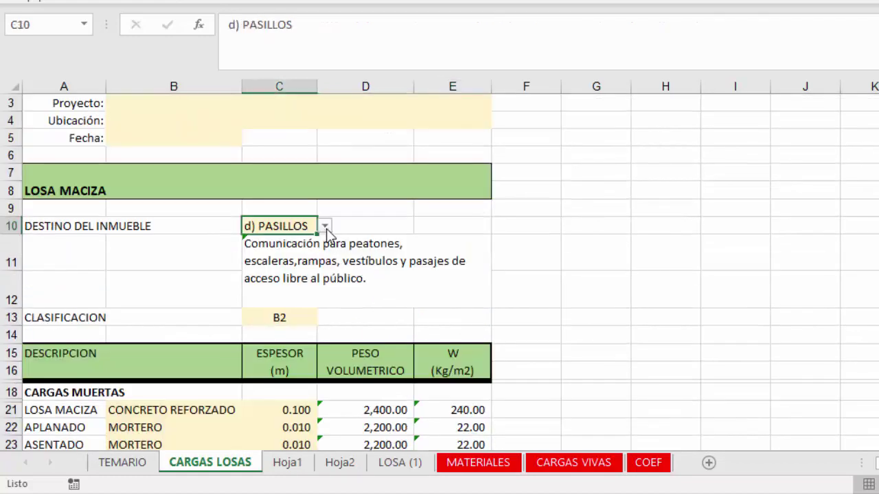
{"action": "left_click", "coordinate": [325, 227]}
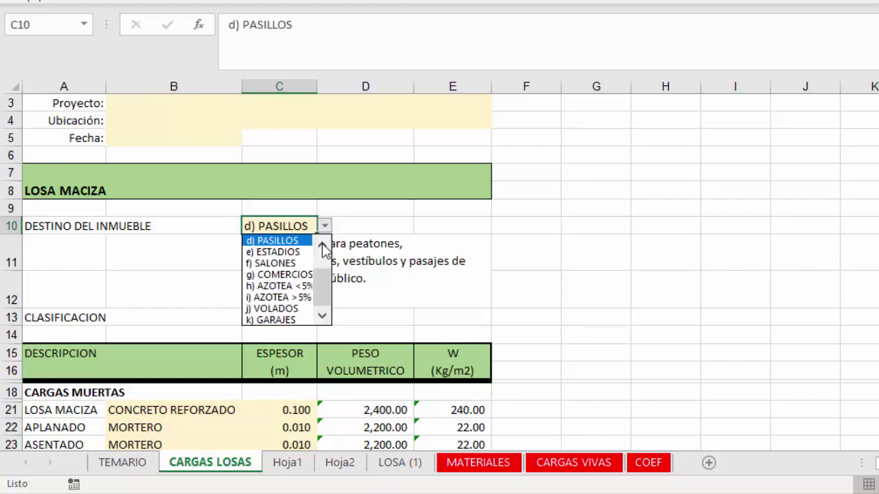
{"action": "left_click", "coordinate": [282, 319]}
{"action": "scroll", "coordinate": [416, 298], "scroll_direction": "down", "scroll_amount": 7}
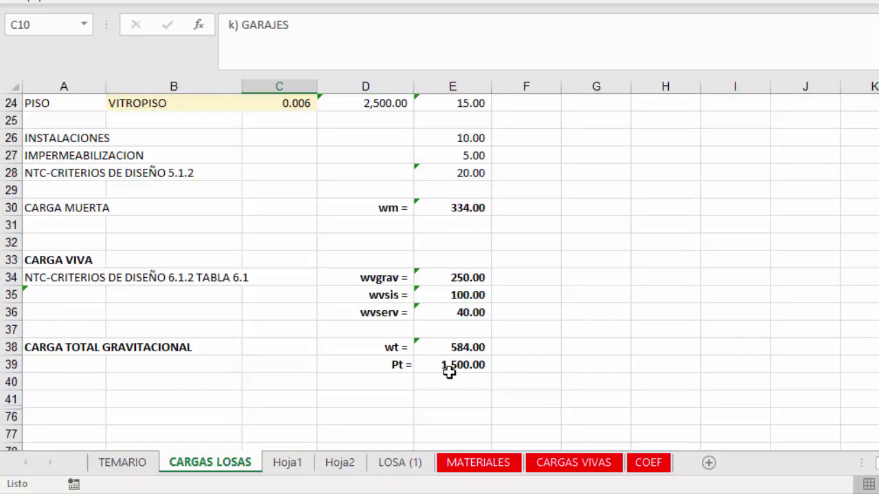
{"action": "left_click", "coordinate": [448, 371]}
{"action": "scroll", "coordinate": [336, 261], "scroll_direction": "up", "scroll_amount": 2}
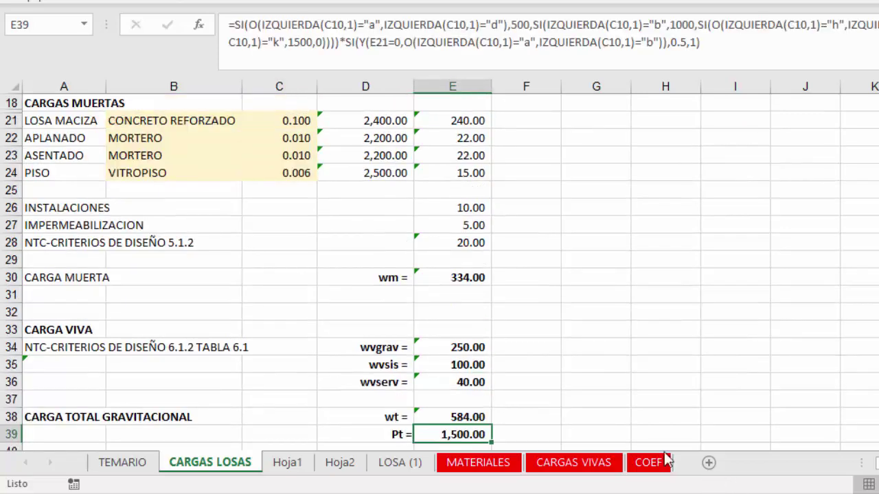
{"action": "scroll", "coordinate": [481, 334], "scroll_direction": "up", "scroll_amount": 4}
{"action": "scroll", "coordinate": [481, 334], "scroll_direction": "up", "scroll_amount": 2}
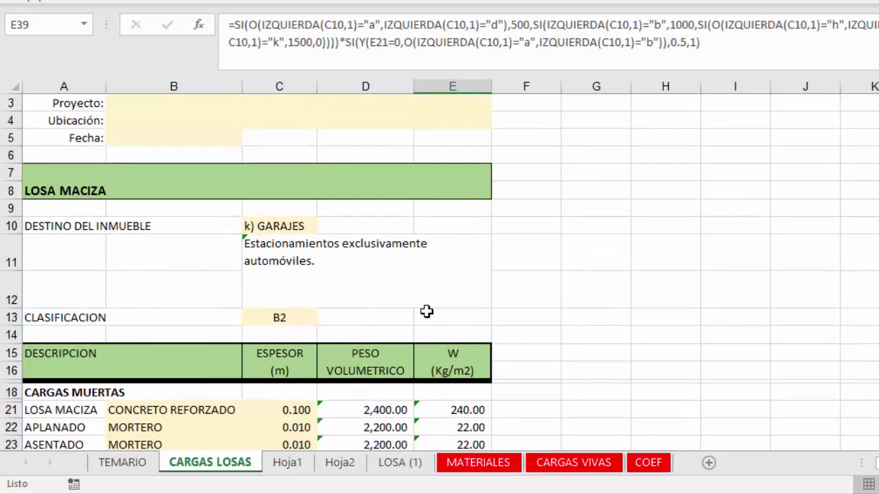
{"action": "scroll", "coordinate": [369, 320], "scroll_direction": "down", "scroll_amount": 3}
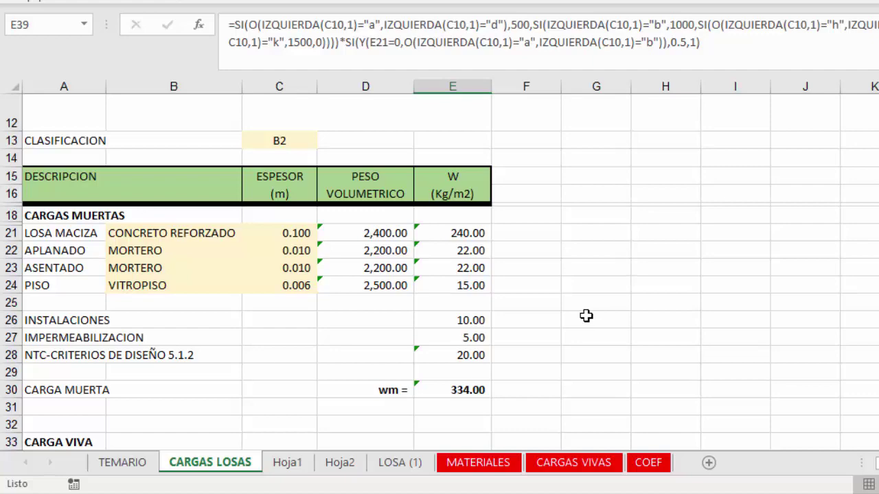
{"action": "scroll", "coordinate": [586, 316], "scroll_direction": "up", "scroll_amount": 4}
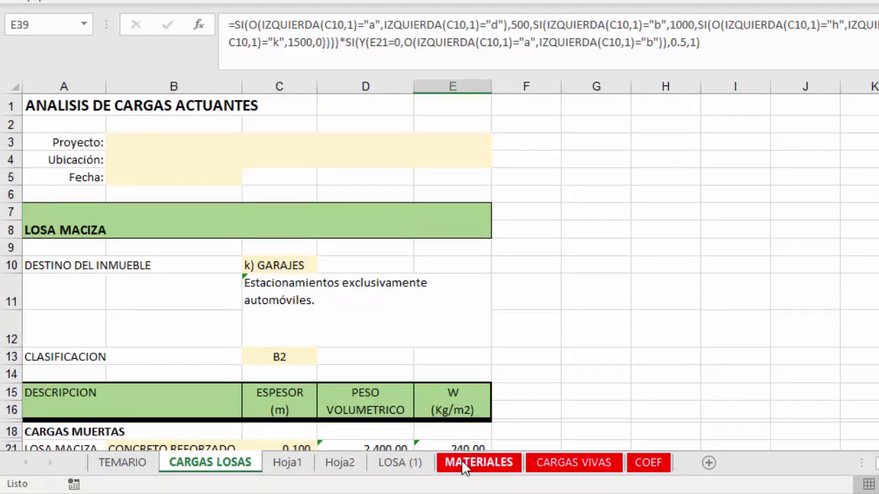
Review the CARACTERISTICAS and MATERIALES data of the slab design on the LOSA (1) sheet
{"action": "left_click", "coordinate": [398, 463]}
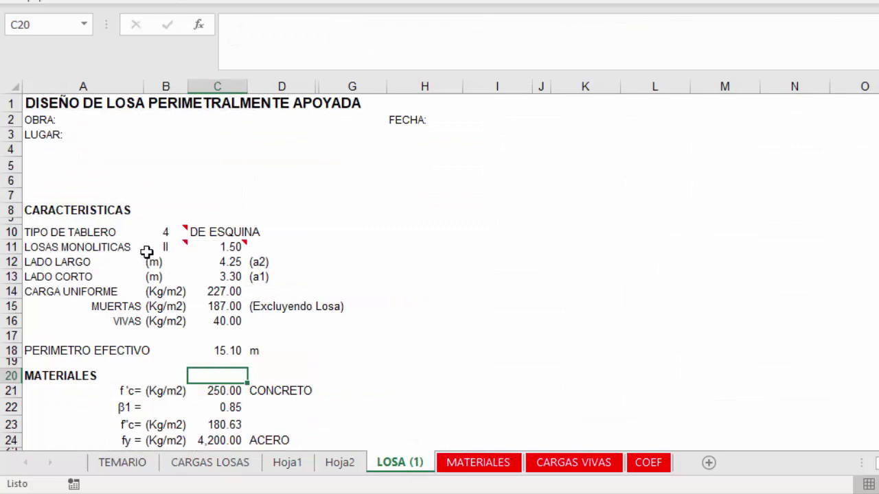
{"action": "scroll", "coordinate": [199, 261], "scroll_direction": "down", "scroll_amount": 2}
{"action": "scroll", "coordinate": [201, 265], "scroll_direction": "down", "scroll_amount": 2}
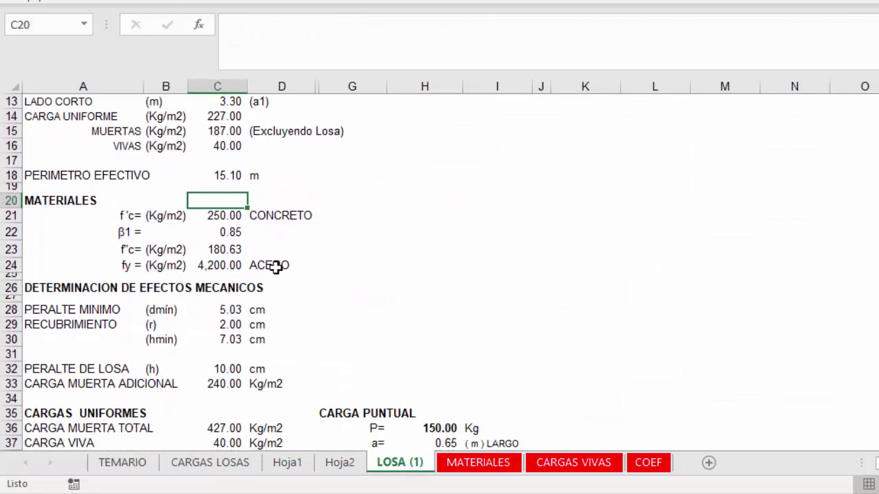
{"action": "scroll", "coordinate": [287, 252], "scroll_direction": "up", "scroll_amount": 3}
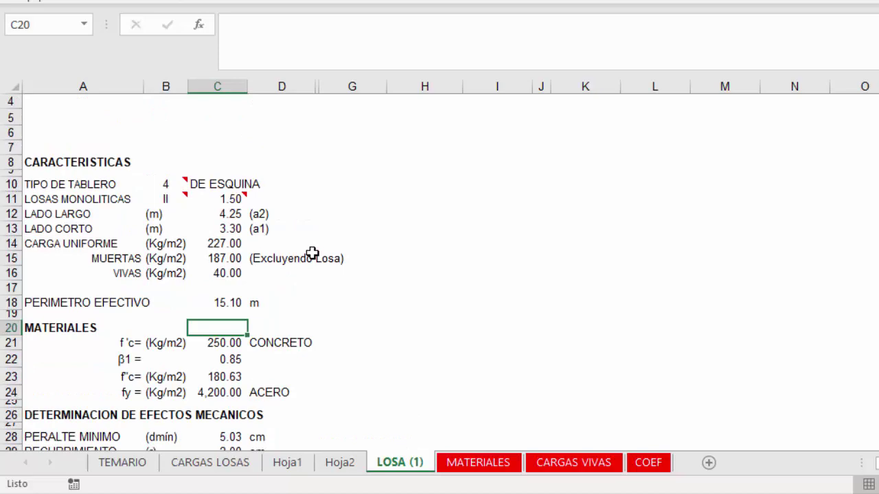
Examine the slab panel diagram on Hoja1, focusing on the ESQUINA, LADO LARGO DISCONTINUO and LADO CORTO DISCONTINUO panels
{"action": "left_click", "coordinate": [285, 465]}
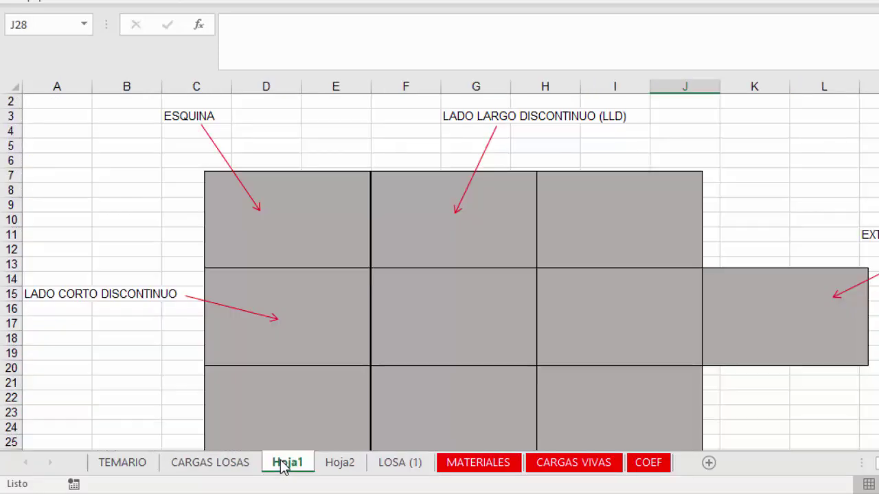
{"action": "scroll", "coordinate": [366, 317], "scroll_direction": "down", "scroll_amount": 2}
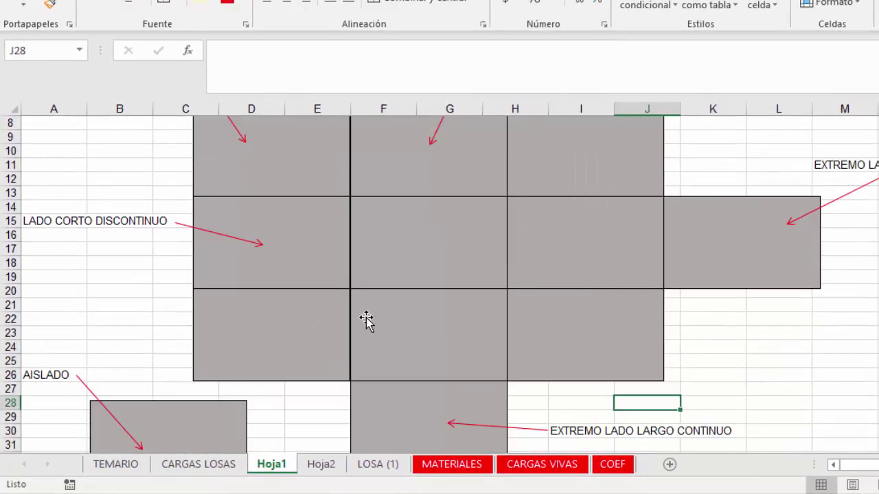
{"action": "scroll", "coordinate": [366, 320], "scroll_direction": "down", "scroll_amount": 2}
{"action": "scroll", "coordinate": [364, 320], "scroll_direction": "up", "scroll_amount": 4}
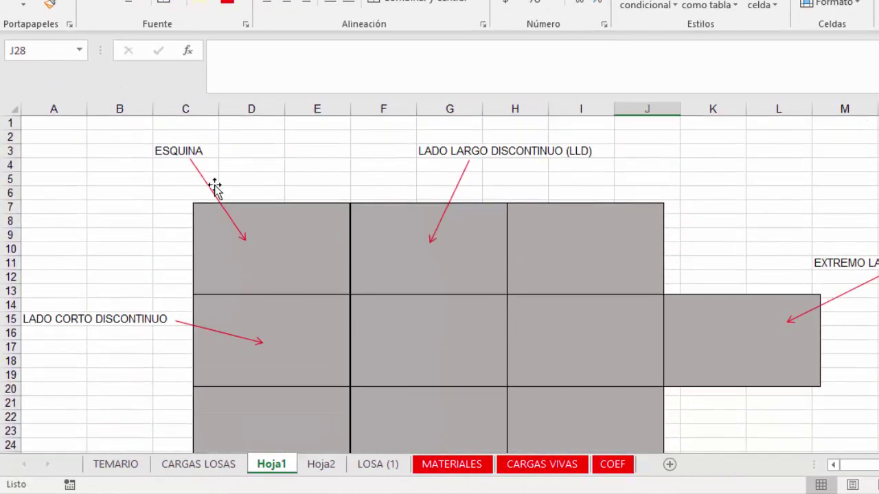
{"action": "scroll", "coordinate": [206, 156], "scroll_direction": "down", "scroll_amount": 1}
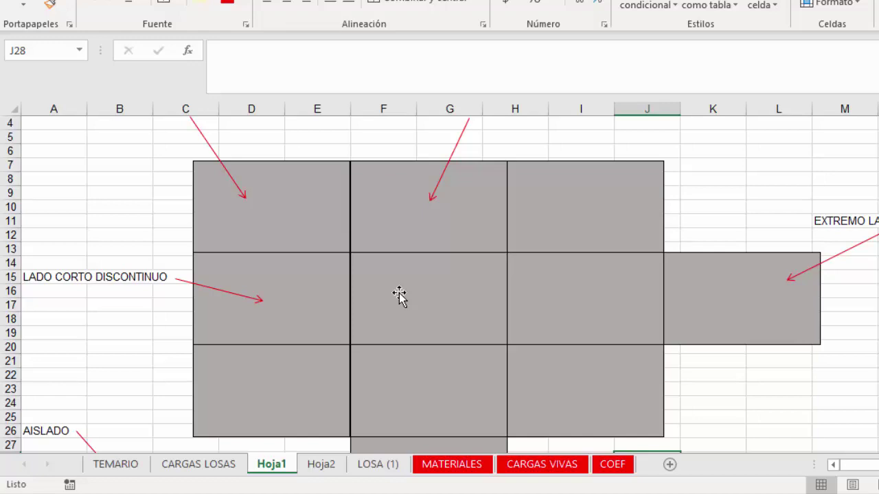
{"action": "scroll", "coordinate": [399, 296], "scroll_direction": "up", "scroll_amount": 1}
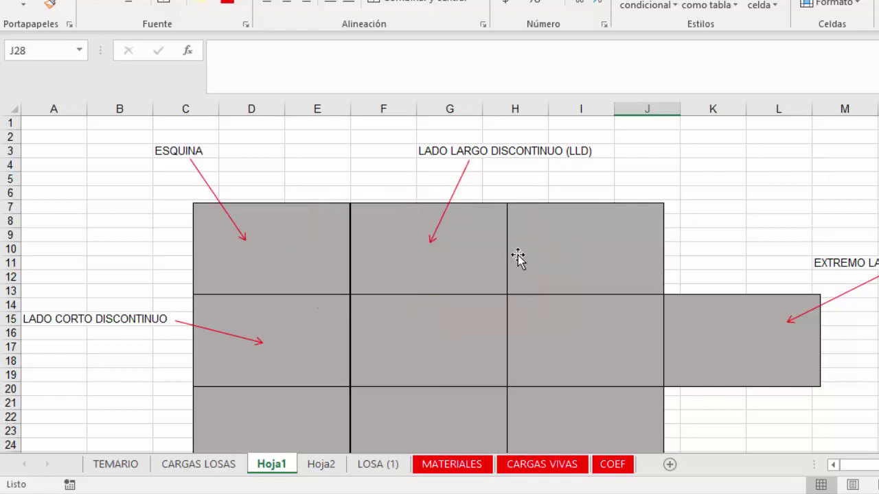
{"action": "scroll", "coordinate": [545, 258], "scroll_direction": "down", "scroll_amount": 1}
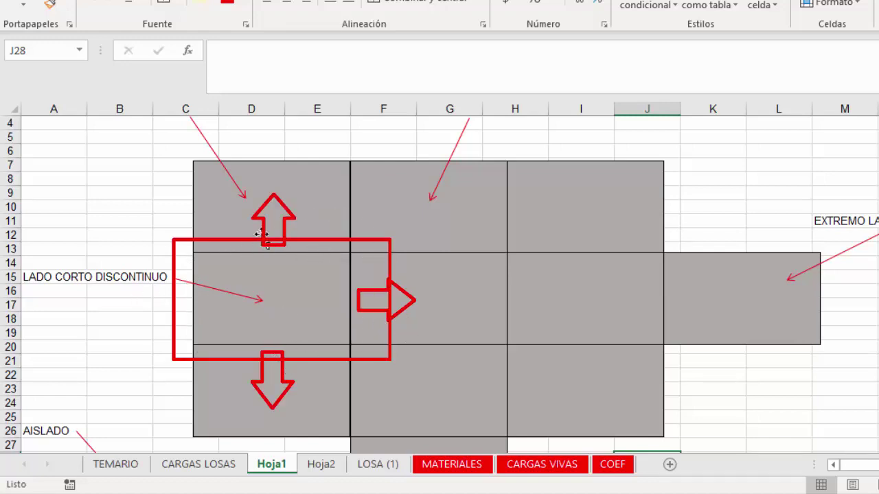
{"action": "left_click", "coordinate": [208, 299]}
{"action": "left_click", "coordinate": [153, 319]}
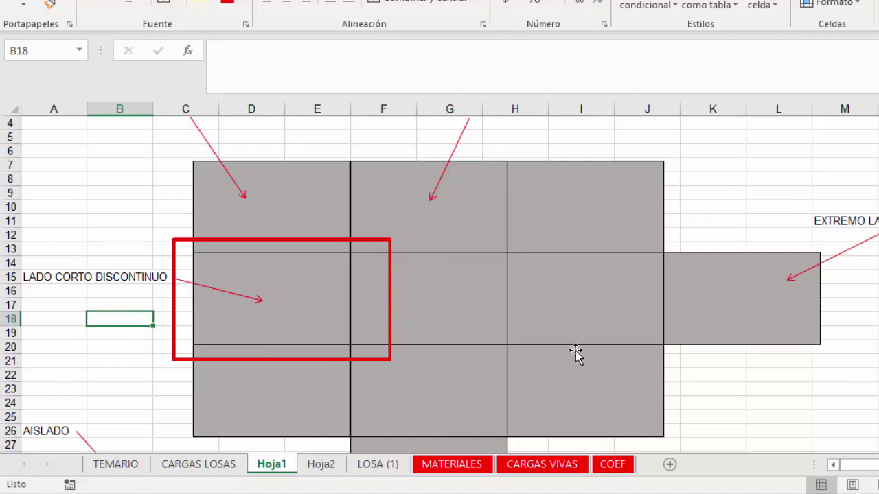
Examine the EXTREMO LADO CORTO CONTINUO, EXTREMO LADO LARGO CONTINUO and AISLADO panels in the Hoja1 diagram
{"action": "scroll", "coordinate": [837, 308], "scroll_direction": "up", "scroll_amount": 1}
{"action": "left_click", "coordinate": [768, 355]}
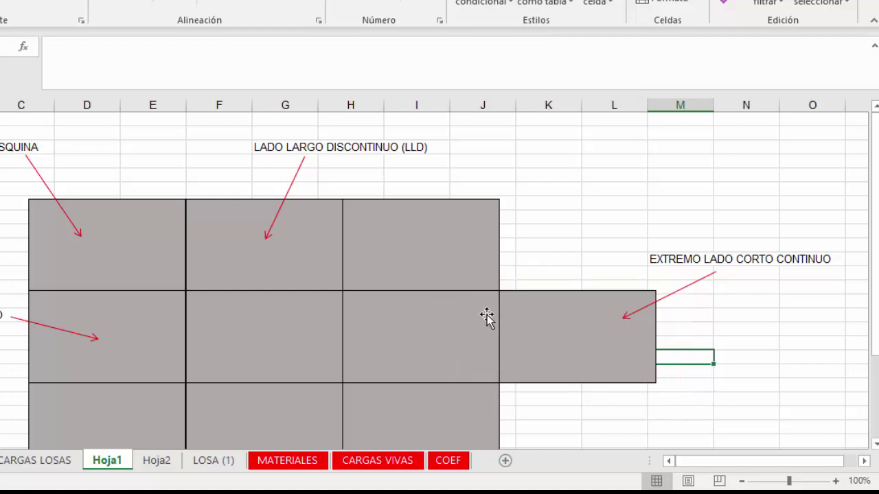
{"action": "scroll", "coordinate": [542, 388], "scroll_direction": "down", "scroll_amount": 5}
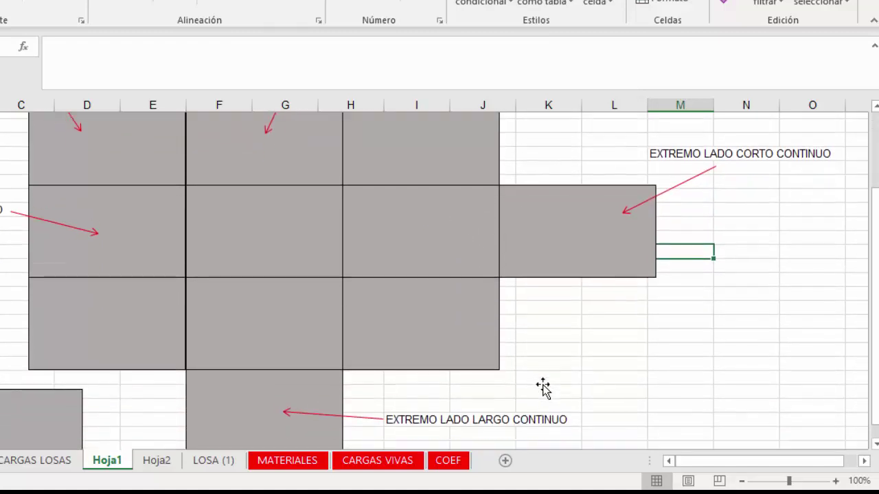
{"action": "left_click", "coordinate": [428, 335]}
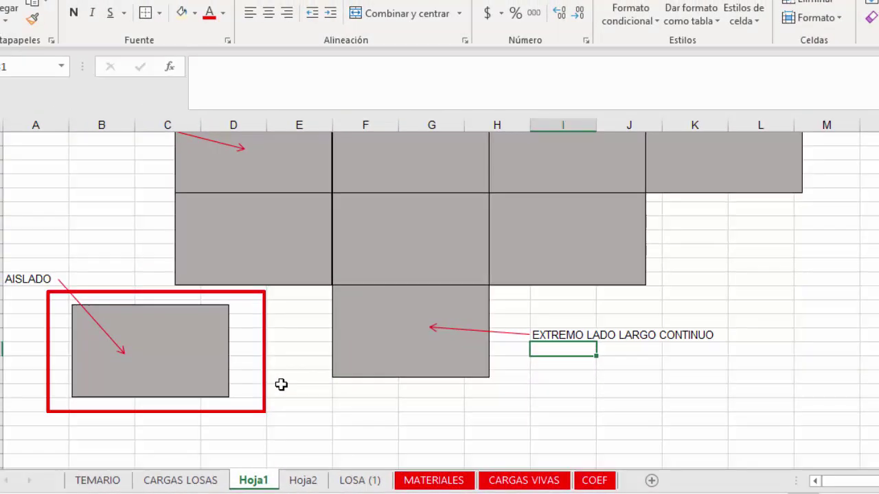
{"action": "scroll", "coordinate": [281, 385], "scroll_direction": "up", "scroll_amount": 1}
{"action": "scroll", "coordinate": [281, 384], "scroll_direction": "down", "scroll_amount": 1}
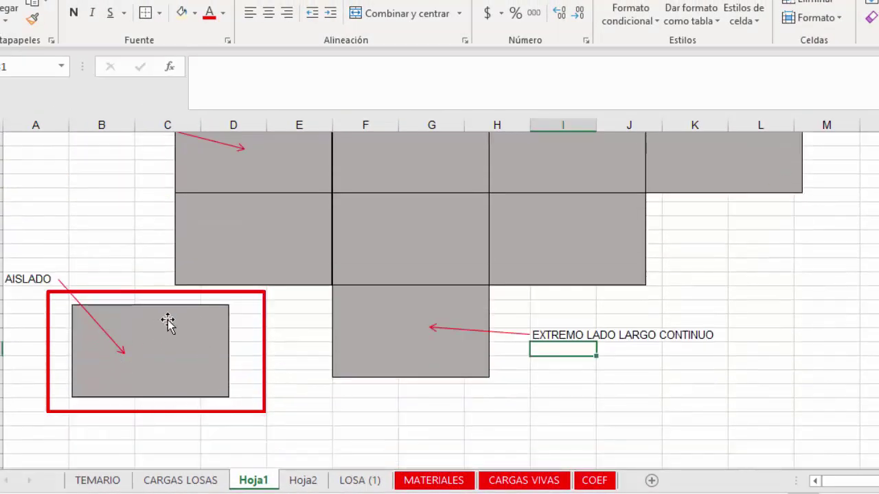
Examine the central interior panel of the Hoja1 diagram and compare it with the LADO LARGO DISCONTINUO panel
{"action": "scroll", "coordinate": [234, 345], "scroll_direction": "up", "scroll_amount": 5}
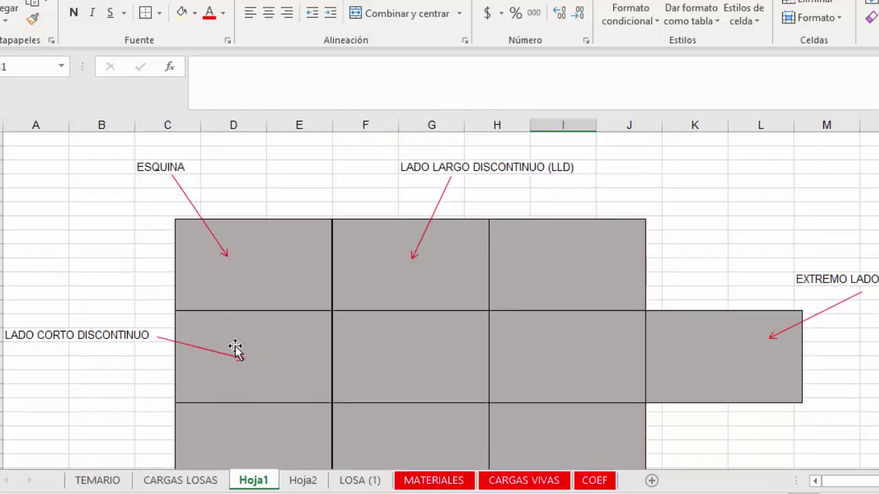
{"action": "scroll", "coordinate": [233, 345], "scroll_direction": "down", "scroll_amount": 2}
{"action": "left_click", "coordinate": [440, 289]}
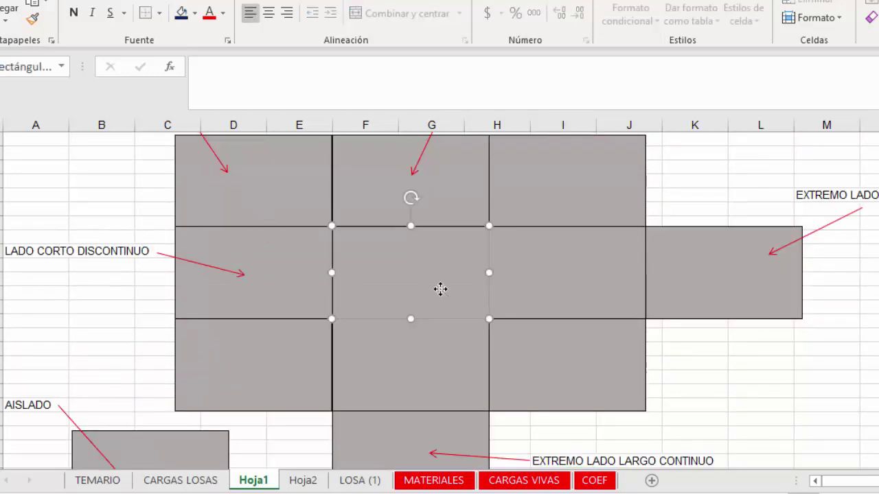
{"action": "scroll", "coordinate": [440, 289], "scroll_direction": "up", "scroll_amount": 2}
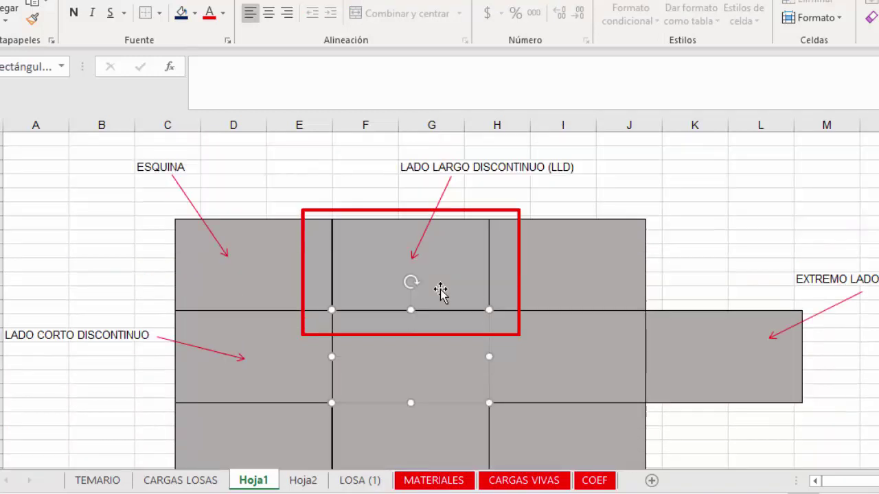
{"action": "left_click", "coordinate": [704, 198]}
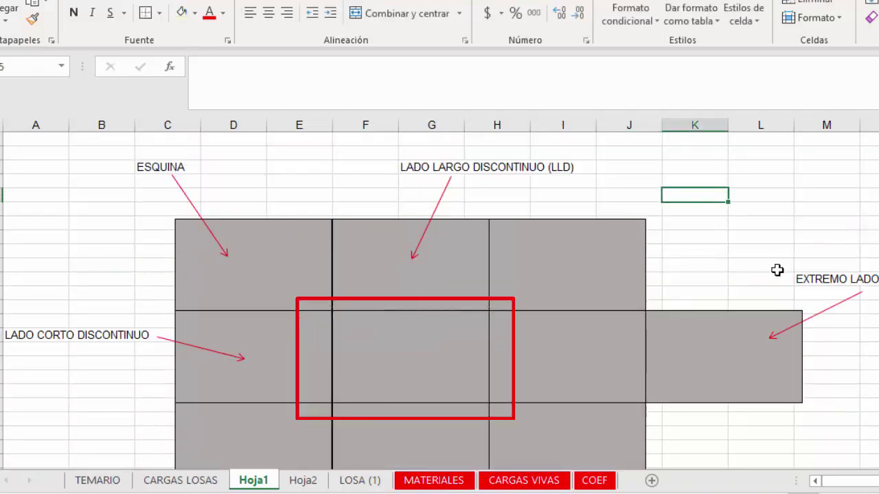
Label the central panel of the diagram INTERIOR in cell K5, with a copy of the LADO LARGO DISCONTINUO arrow running from the label to the panel
{"action": "type", "text": "INTERIOR"}
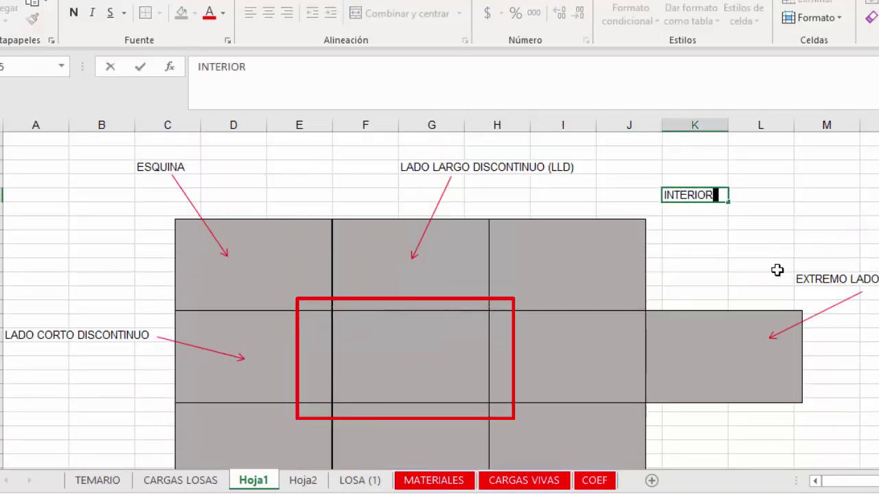
{"action": "key", "text": "Return"}
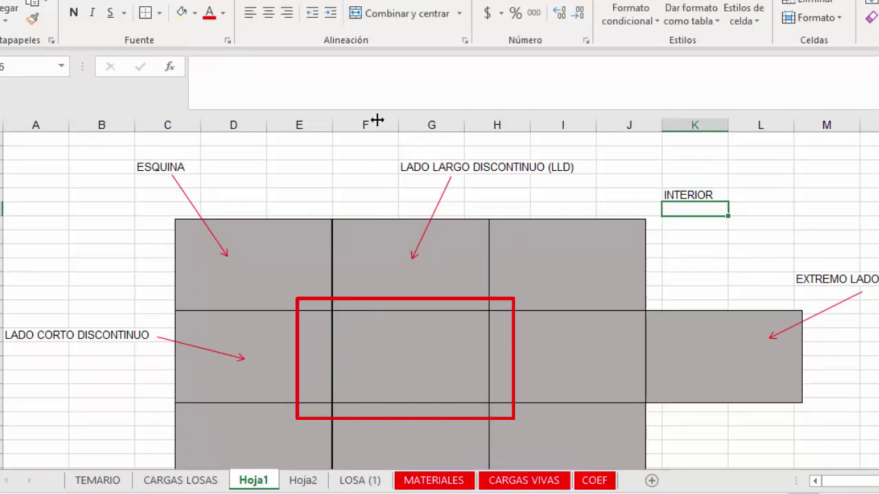
{"action": "left_click", "coordinate": [448, 186]}
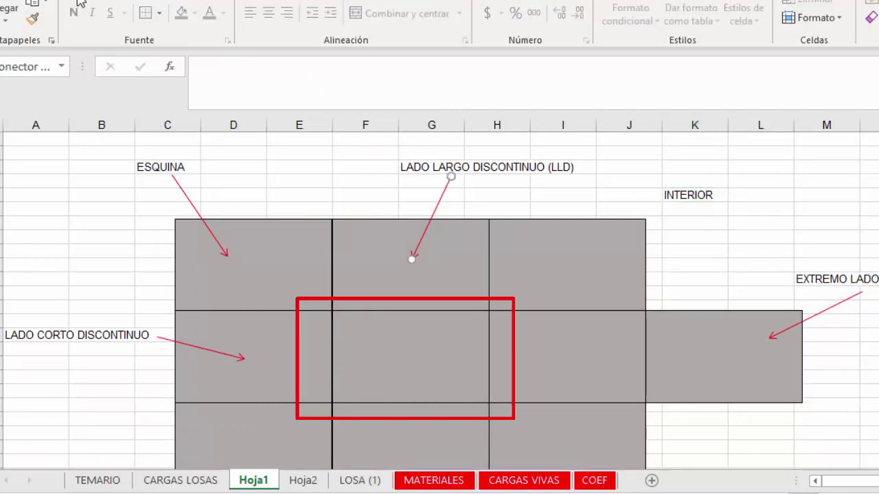
{"action": "key", "text": "ctrl+v"}
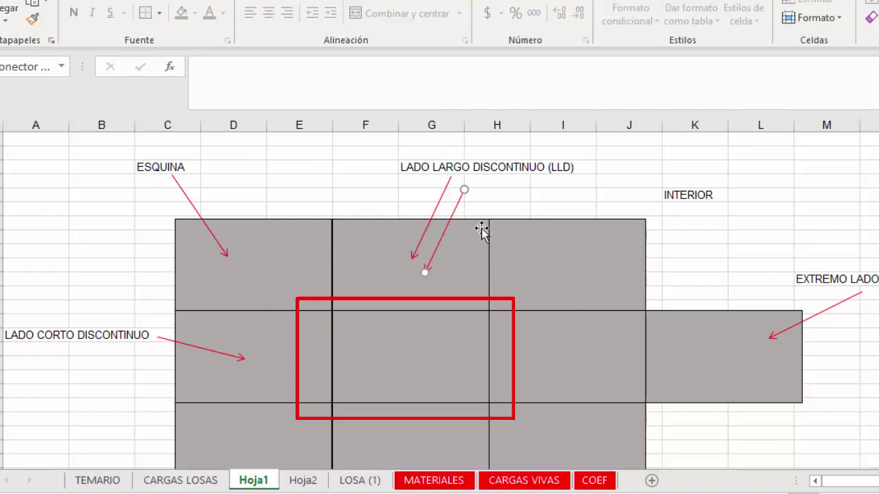
{"action": "left_click_drag", "start_coordinate": [464, 200], "coordinate": [678, 215]}
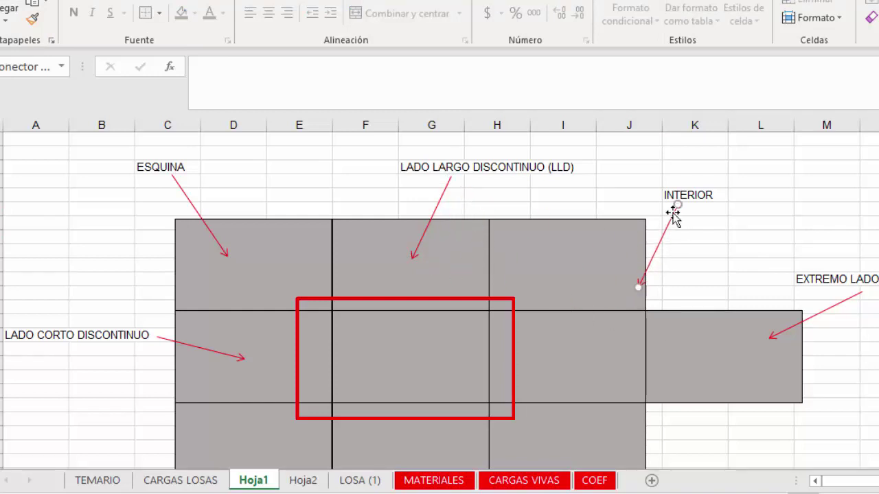
{"action": "left_click_drag", "start_coordinate": [639, 289], "coordinate": [438, 344]}
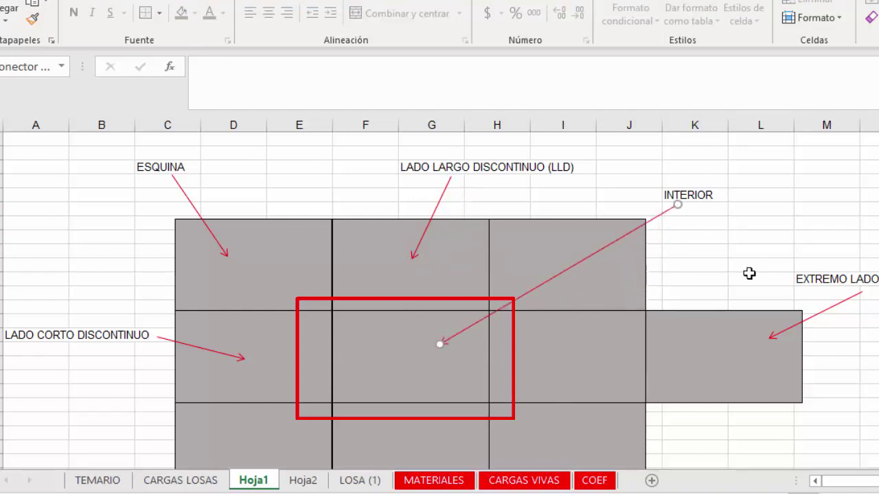
{"action": "scroll", "coordinate": [738, 245], "scroll_direction": "down", "scroll_amount": 1}
{"action": "scroll", "coordinate": [396, 306], "scroll_direction": "down", "scroll_amount": 3}
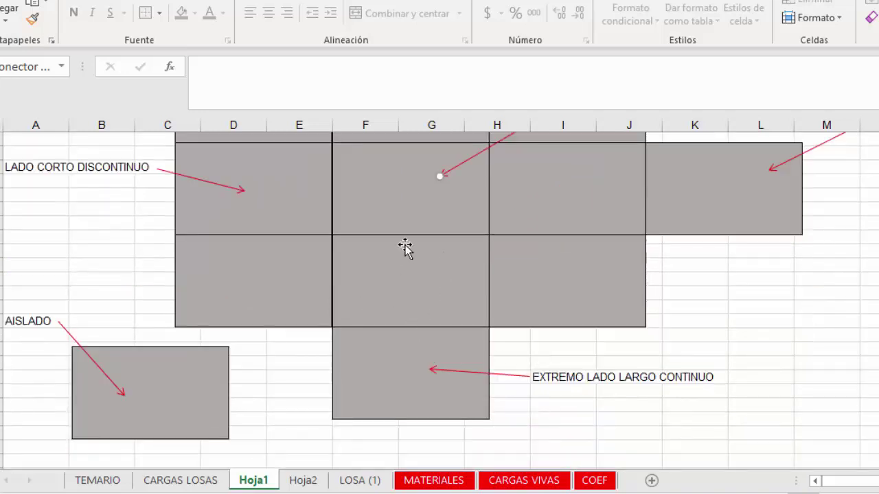
{"action": "scroll", "coordinate": [486, 275], "scroll_direction": "up", "scroll_amount": 4}
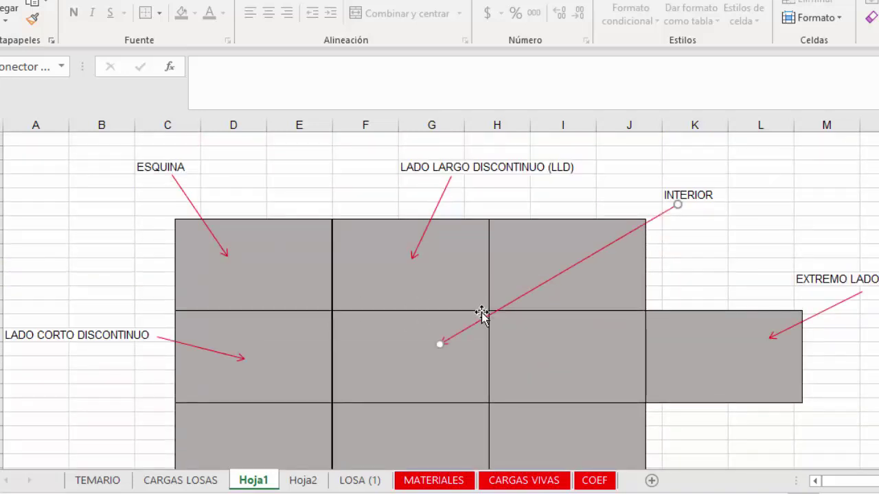
{"action": "scroll", "coordinate": [482, 314], "scroll_direction": "down", "scroll_amount": 2}
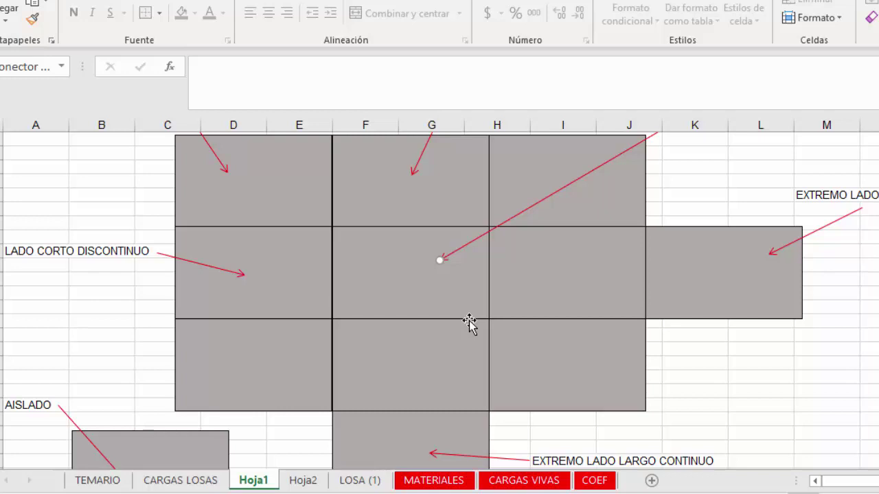
{"action": "scroll", "coordinate": [469, 324], "scroll_direction": "up", "scroll_amount": 2}
{"action": "left_click", "coordinate": [683, 255]}
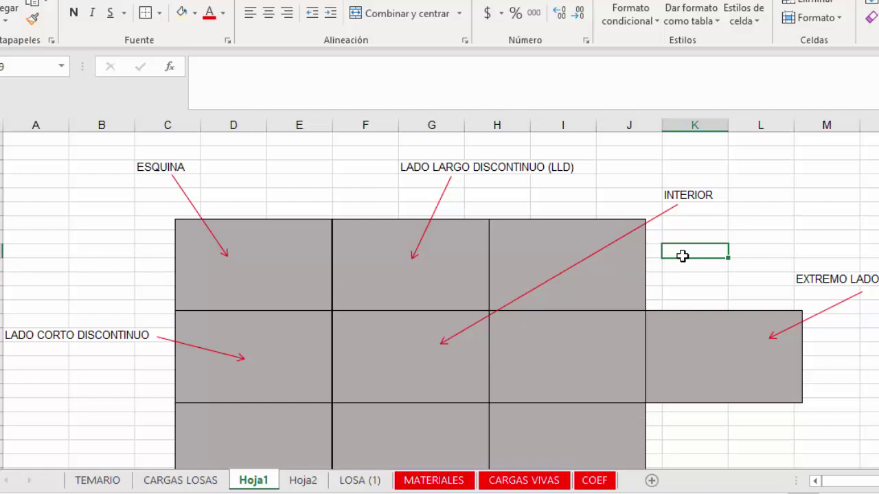
Examine the INTERIOR, DE BORDE LCD and DE BORDE LLD panel types in the moment coefficient table on the COEF sheet
{"action": "left_click", "coordinate": [594, 480]}
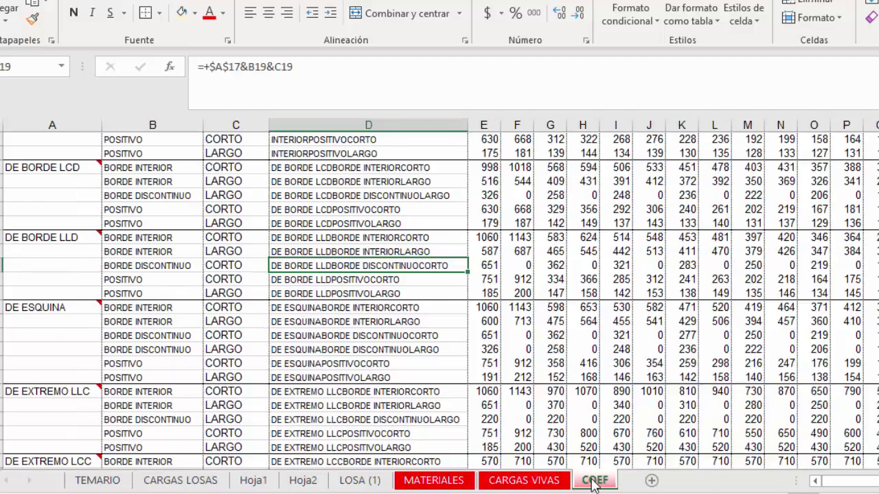
{"action": "scroll", "coordinate": [364, 306], "scroll_direction": "up", "scroll_amount": 3}
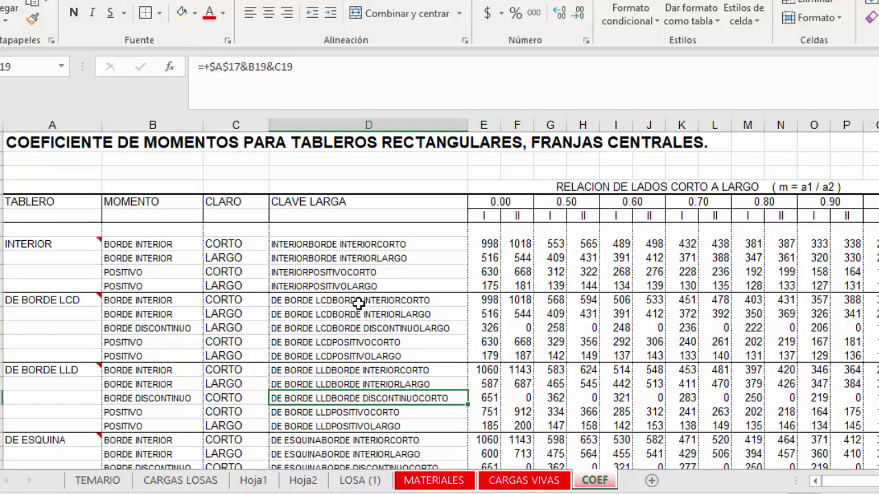
{"action": "scroll", "coordinate": [192, 245], "scroll_direction": "down", "scroll_amount": 1}
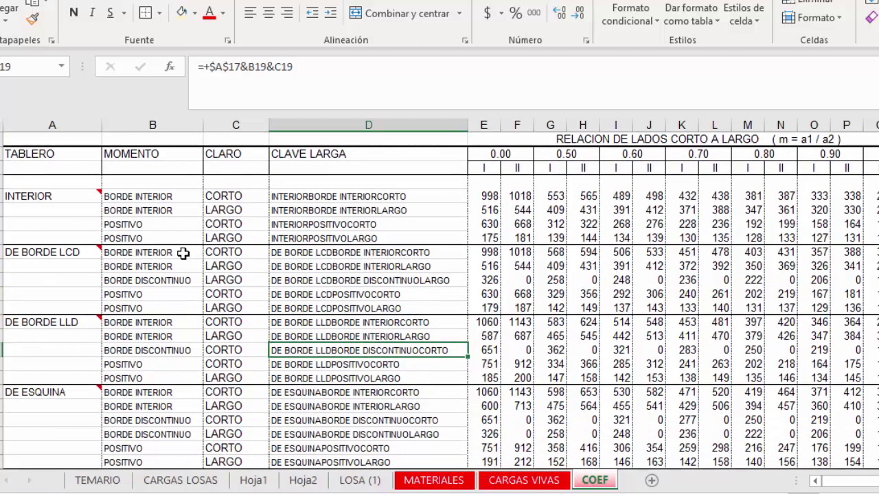
{"action": "left_click", "coordinate": [45, 199]}
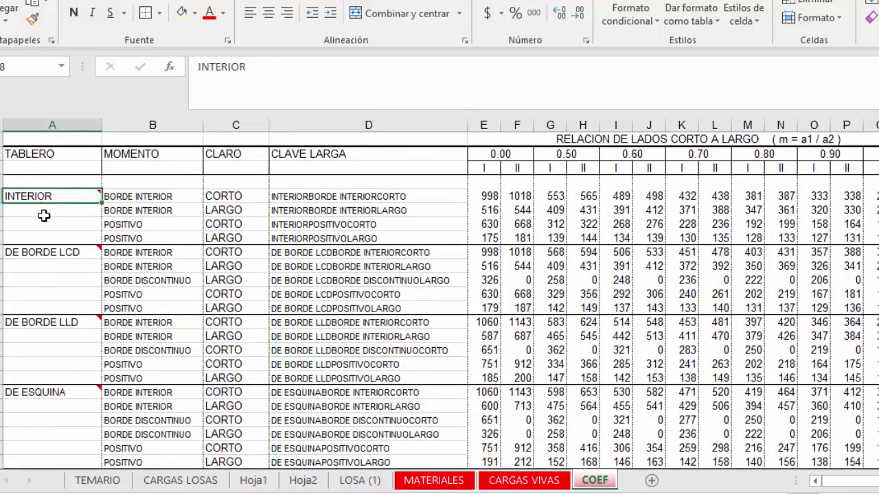
{"action": "left_click", "coordinate": [109, 199]}
{"action": "left_click", "coordinate": [44, 202]}
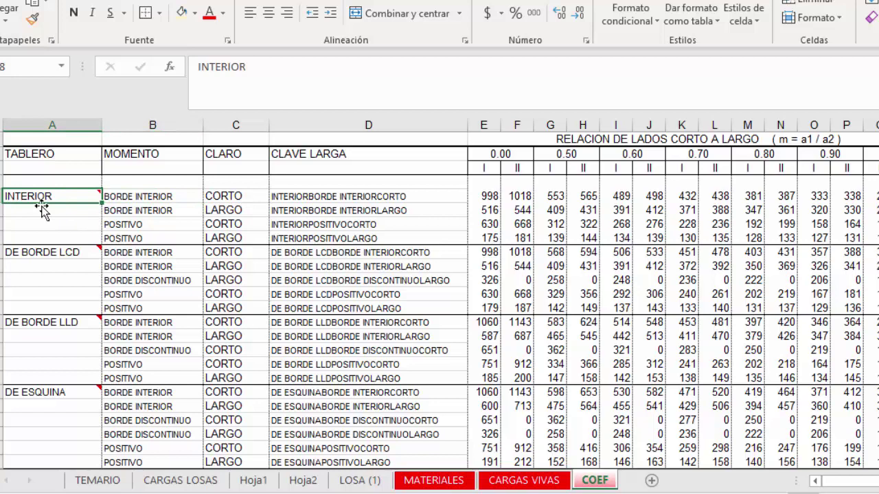
{"action": "left_click", "coordinate": [40, 252]}
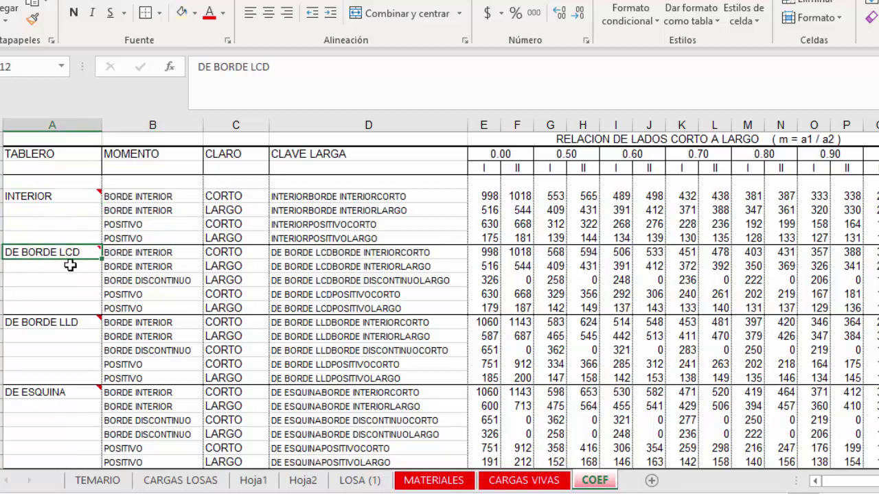
{"action": "left_click", "coordinate": [52, 324]}
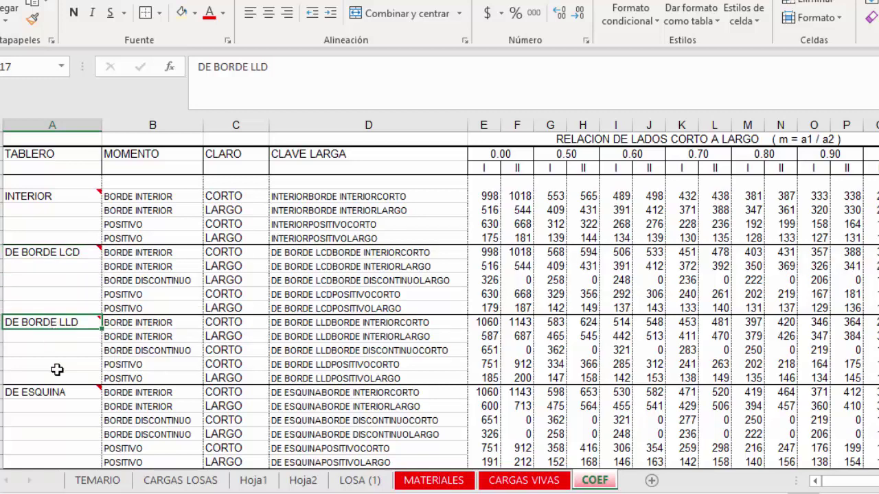
Examine the DE ESQUINA, DE EXTREMO LLC, DE EXTREMO LCC and AISLADO panel types in the coefficient table
{"action": "scroll", "coordinate": [57, 379], "scroll_direction": "down", "scroll_amount": 2}
{"action": "left_click", "coordinate": [51, 309]}
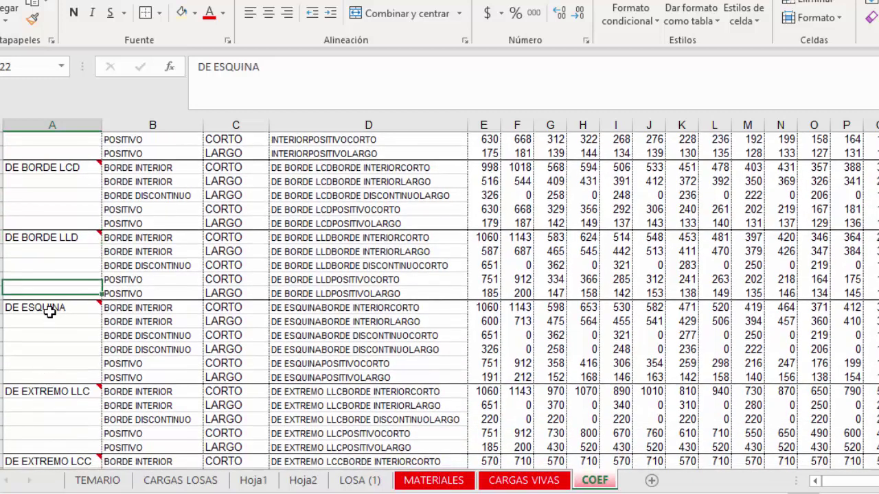
{"action": "left_click", "coordinate": [31, 390]}
{"action": "scroll", "coordinate": [40, 427], "scroll_direction": "down", "scroll_amount": 2}
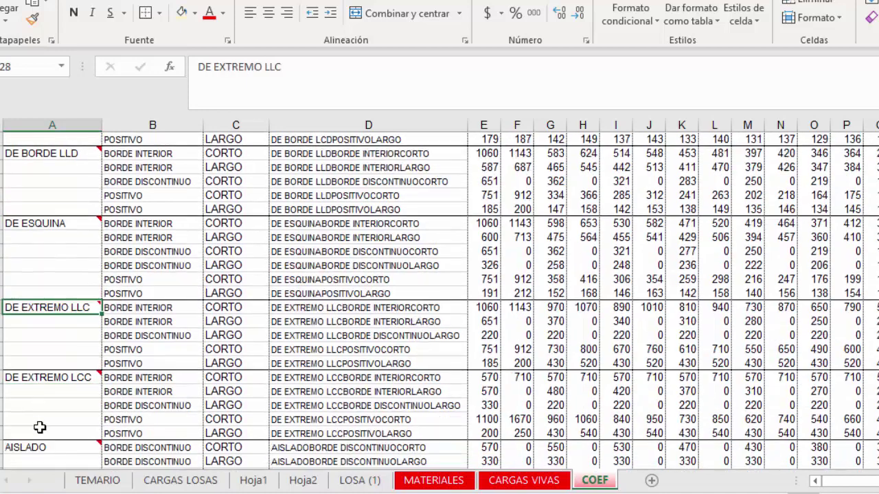
{"action": "left_click", "coordinate": [26, 382]}
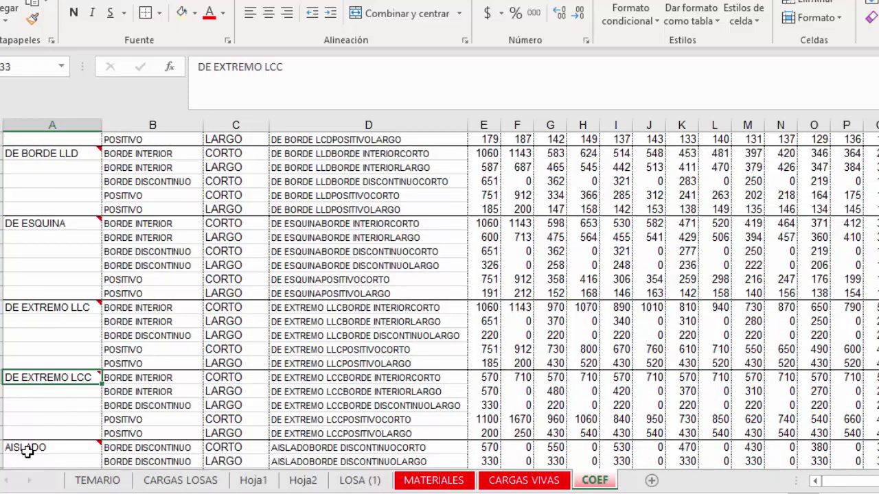
{"action": "scroll", "coordinate": [31, 439], "scroll_direction": "down", "scroll_amount": 3}
{"action": "left_click", "coordinate": [42, 332]}
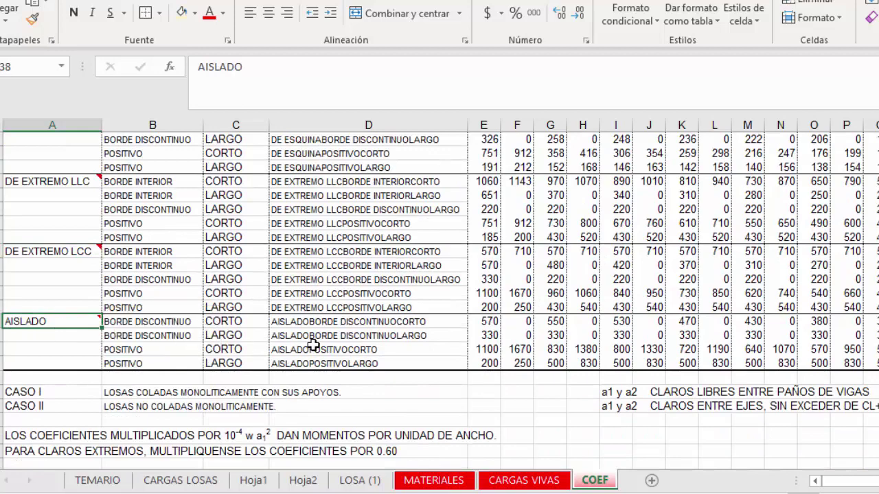
{"action": "scroll", "coordinate": [313, 345], "scroll_direction": "up", "scroll_amount": 8}
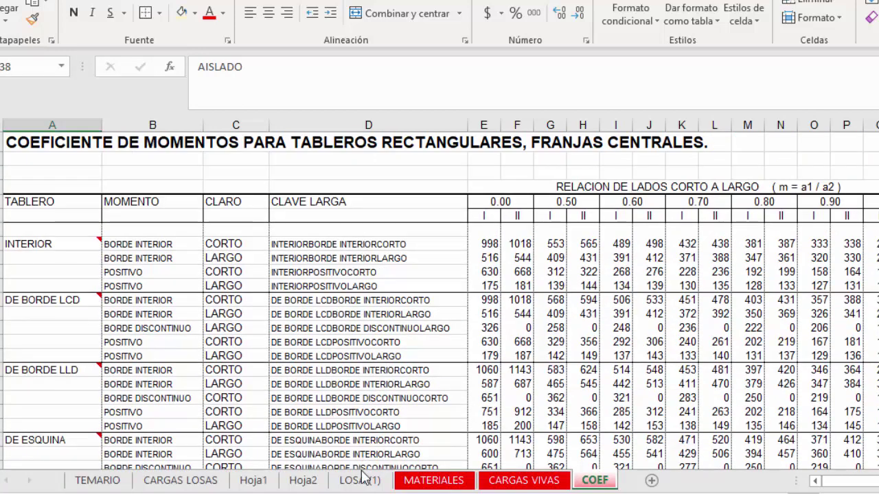
Review the labelled panel types again in the Hoja1 slab diagram
{"action": "left_click", "coordinate": [251, 480]}
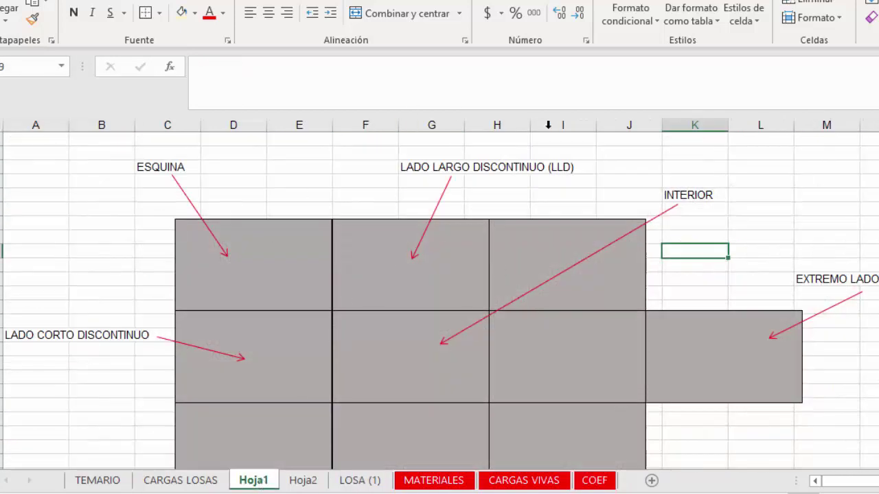
{"action": "scroll", "coordinate": [549, 289], "scroll_direction": "down", "scroll_amount": 3}
{"action": "scroll", "coordinate": [549, 300], "scroll_direction": "up", "scroll_amount": 3}
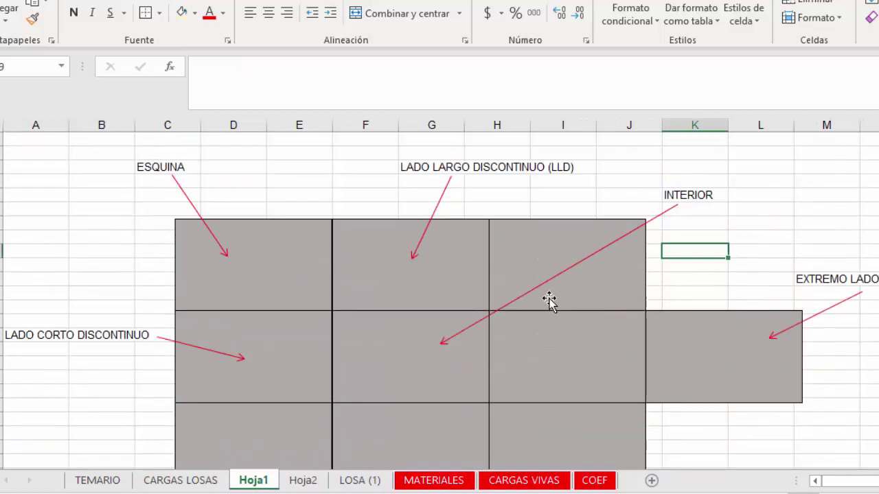
{"action": "scroll", "coordinate": [411, 307], "scroll_direction": "down", "scroll_amount": 2}
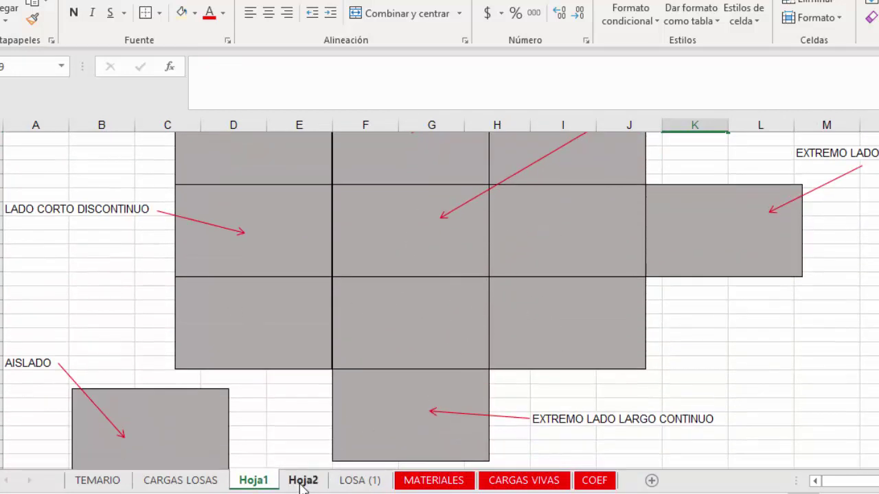
Examine the I and II columns of the COEF table and read the CASO I and CASO II notes on monolithic casting
{"action": "left_click", "coordinate": [593, 481]}
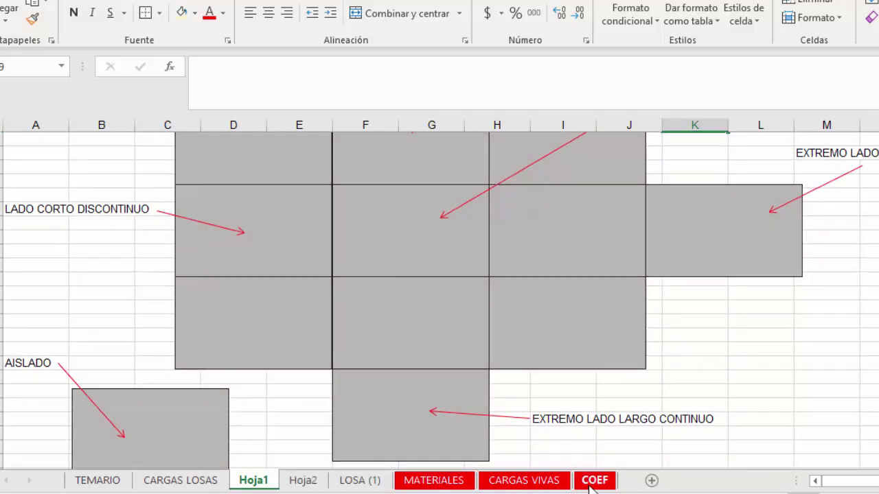
{"action": "left_click", "coordinate": [489, 217]}
{"action": "left_click", "coordinate": [517, 215]}
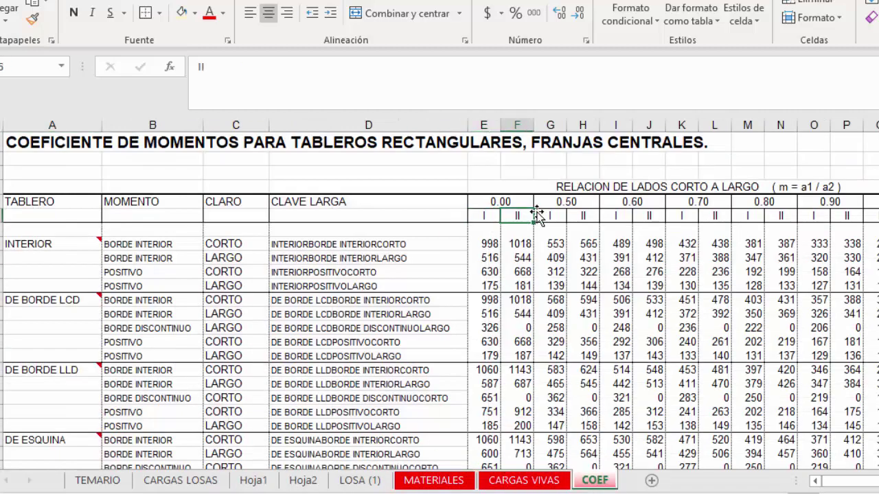
{"action": "left_click", "coordinate": [550, 215]}
{"action": "left_click", "coordinate": [579, 215]}
{"action": "scroll", "coordinate": [422, 344], "scroll_direction": "down", "scroll_amount": 10}
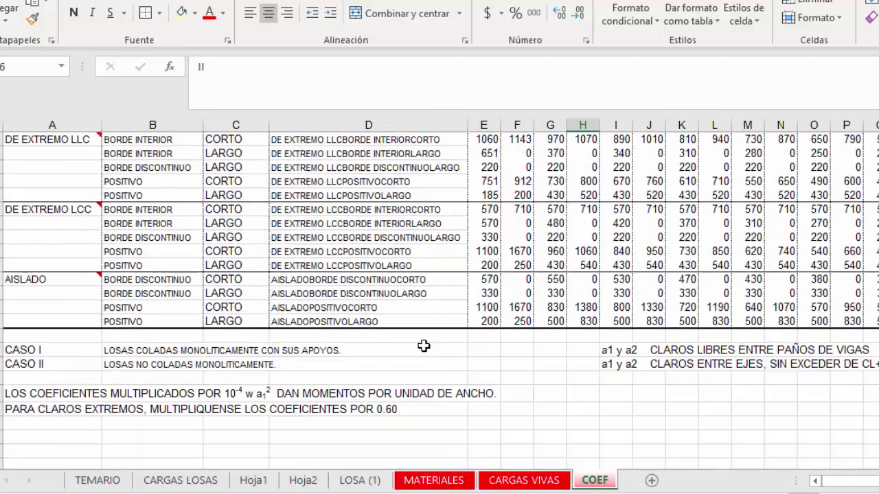
{"action": "left_click", "coordinate": [52, 351]}
{"action": "left_click", "coordinate": [134, 349]}
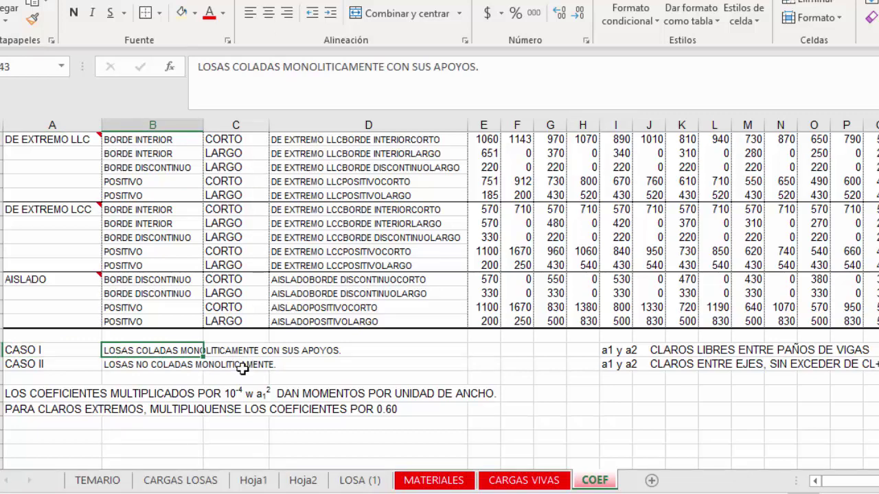
{"action": "left_click", "coordinate": [161, 365]}
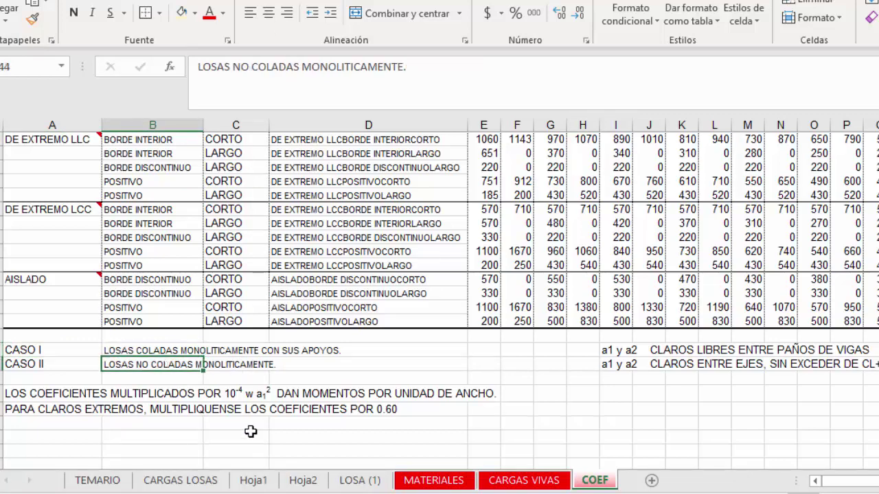
Compare the MONOLITICA and NO MONOLITICA slab support sketches on the Hoja2 sheet
{"action": "left_click", "coordinate": [303, 481]}
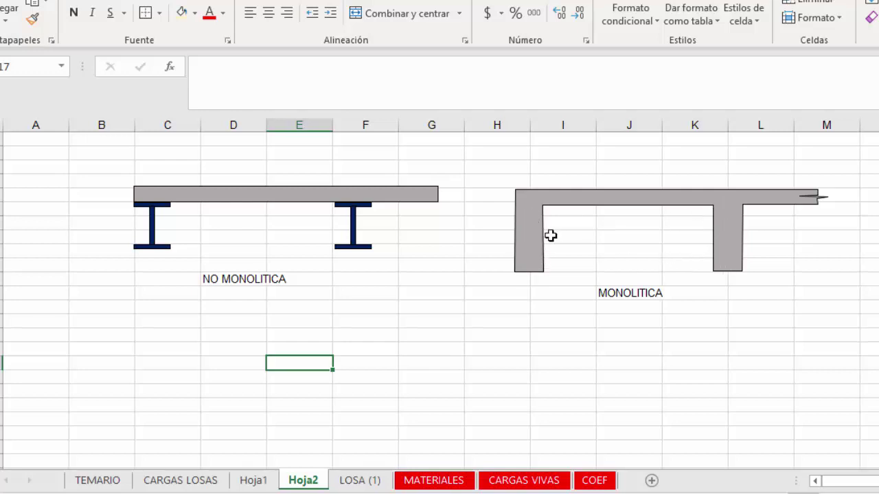
{"action": "left_click", "coordinate": [530, 257]}
{"action": "left_click", "coordinate": [481, 253]}
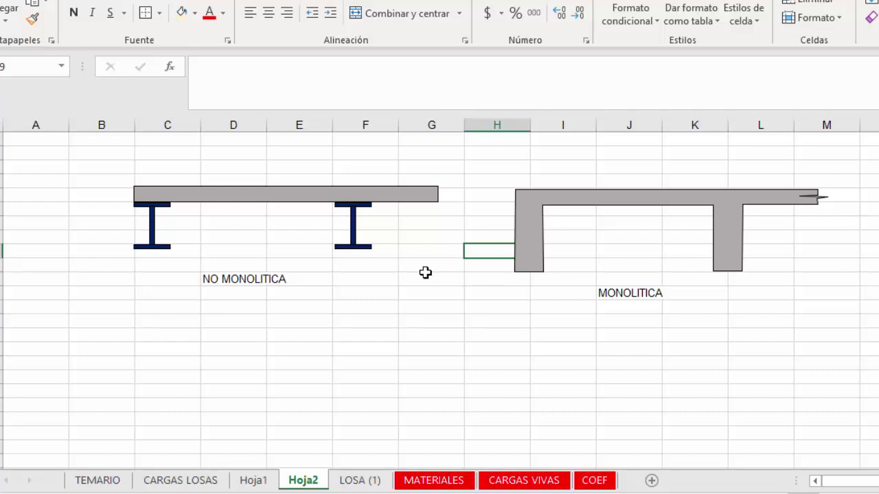
{"action": "left_click", "coordinate": [591, 294]}
{"action": "left_click", "coordinate": [622, 293]}
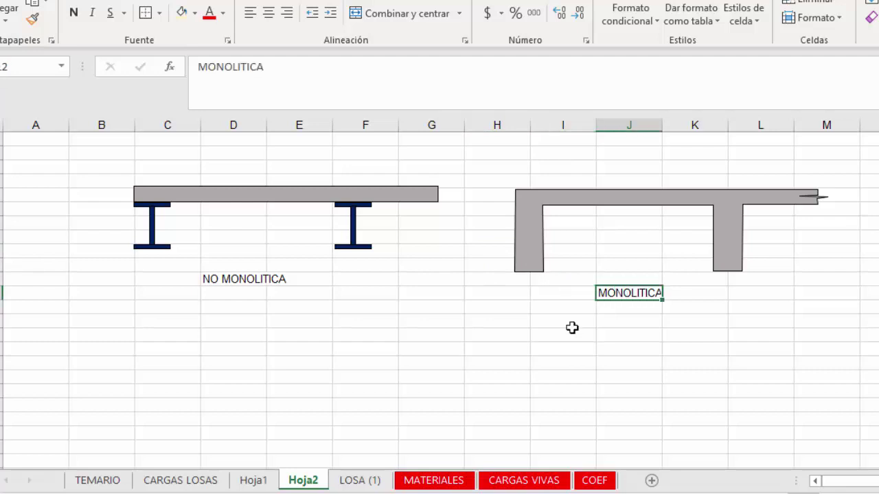
{"action": "left_click", "coordinate": [234, 291]}
{"action": "left_click", "coordinate": [231, 280]}
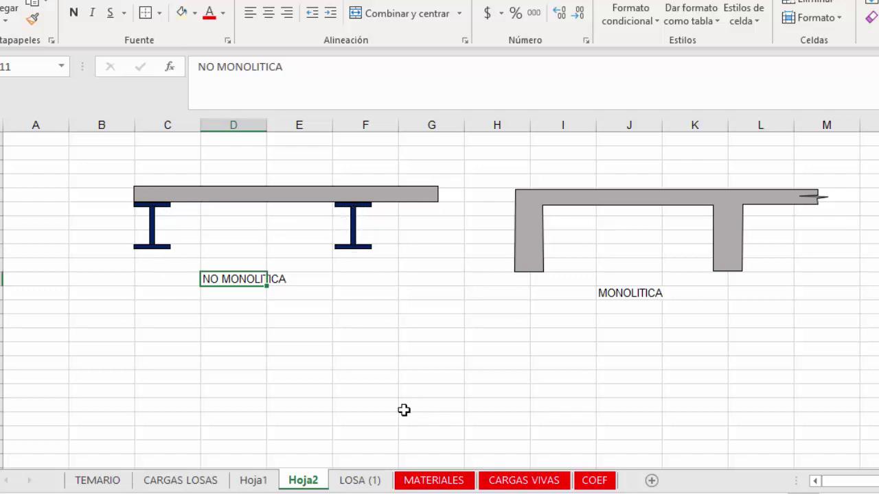
{"action": "left_click", "coordinate": [416, 383]}
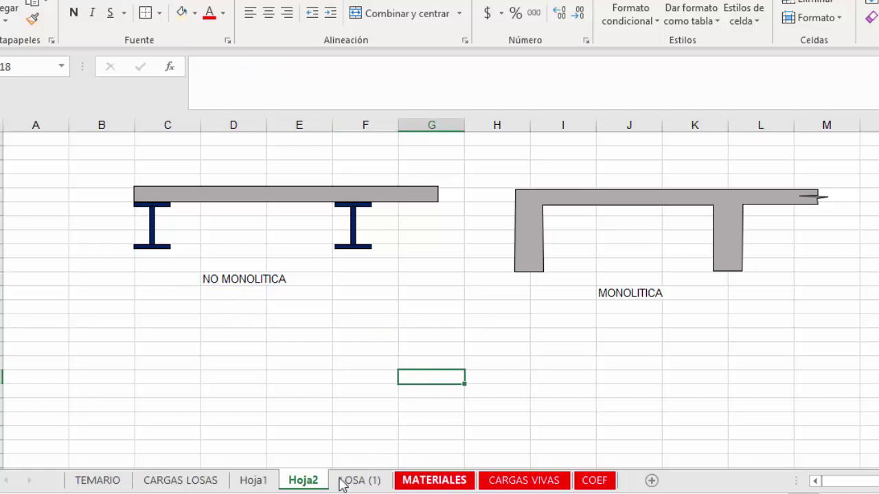
Match the NO MONOLITICA sketch on Hoja2 with the CASO II and CASO I casting notes on the COEF sheet
{"action": "left_click", "coordinate": [224, 297]}
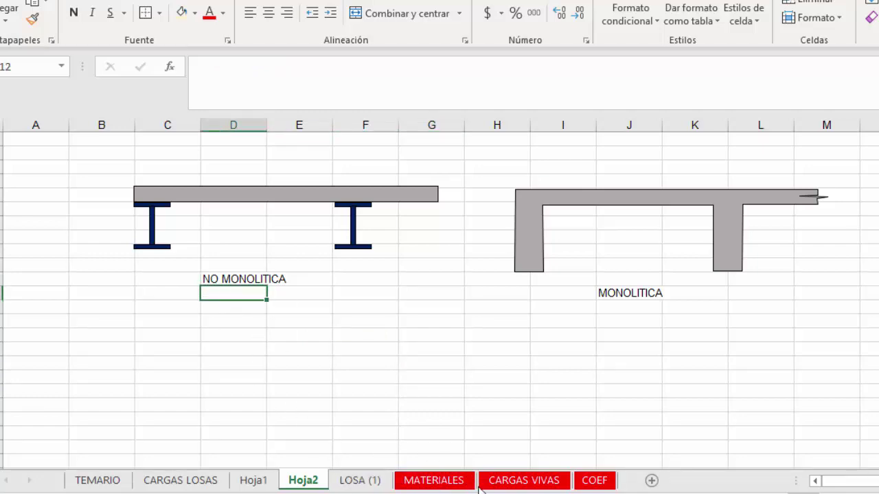
{"action": "left_click", "coordinate": [595, 481]}
{"action": "left_click", "coordinate": [28, 370]}
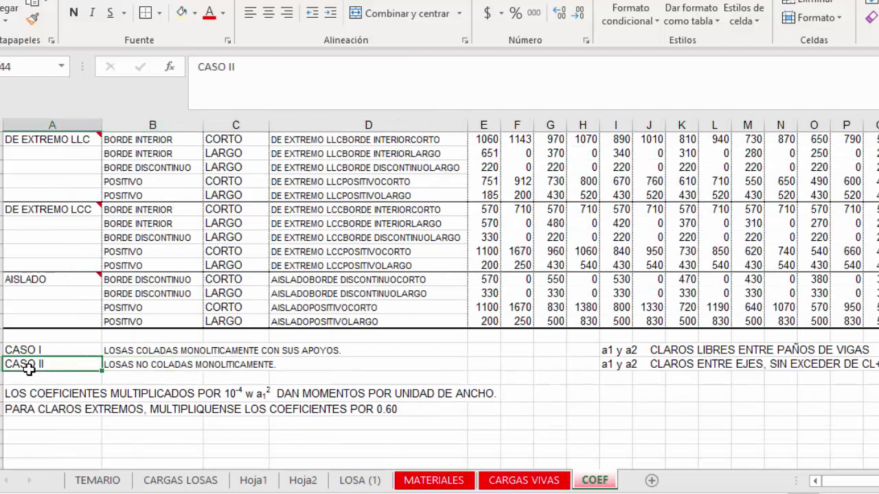
{"action": "left_click", "coordinate": [149, 366]}
{"action": "left_click", "coordinate": [41, 352]}
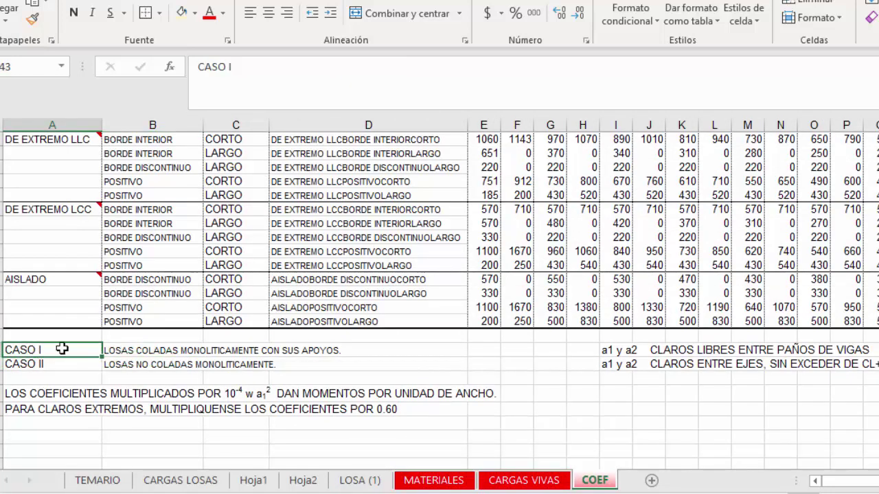
Recheck the Hoja1 panel diagram, then review the LOSAS MONOLITICAS and TIPO DE TABLERO entries and panel-type note on LOSA (1)
{"action": "left_click", "coordinate": [244, 484]}
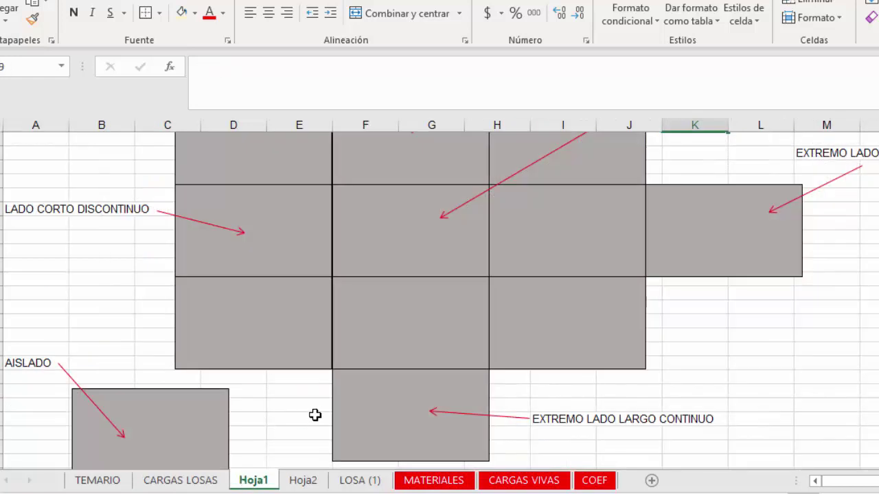
{"action": "scroll", "coordinate": [315, 414], "scroll_direction": "down", "scroll_amount": 1}
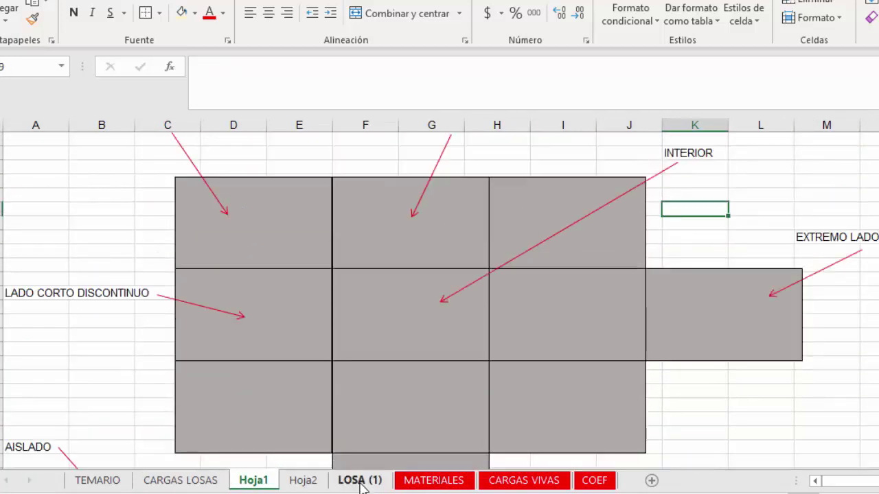
{"action": "left_click", "coordinate": [360, 481]}
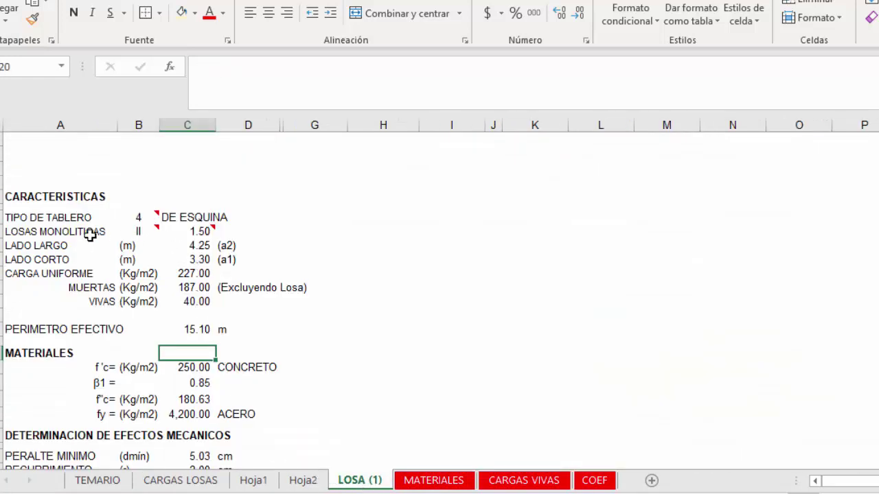
{"action": "left_click", "coordinate": [90, 235]}
{"action": "left_click", "coordinate": [127, 232]}
{"action": "mouse_move", "coordinate": [128, 221]}
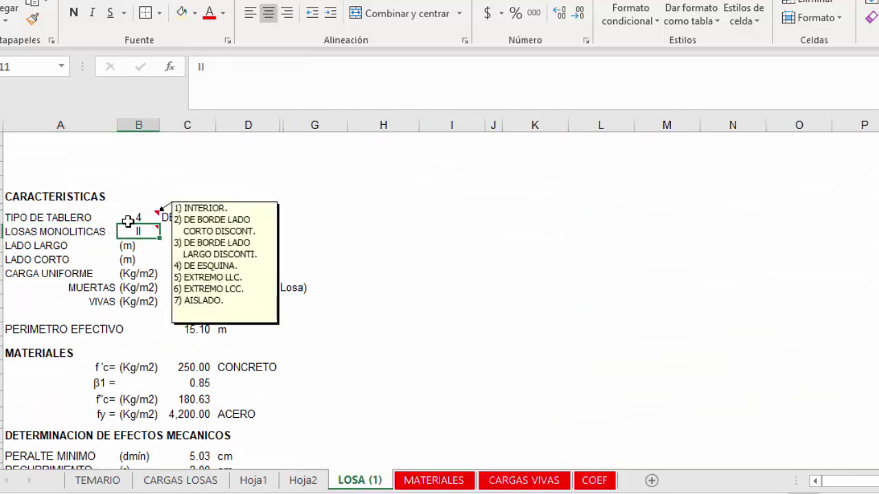
{"action": "left_click", "coordinate": [360, 279]}
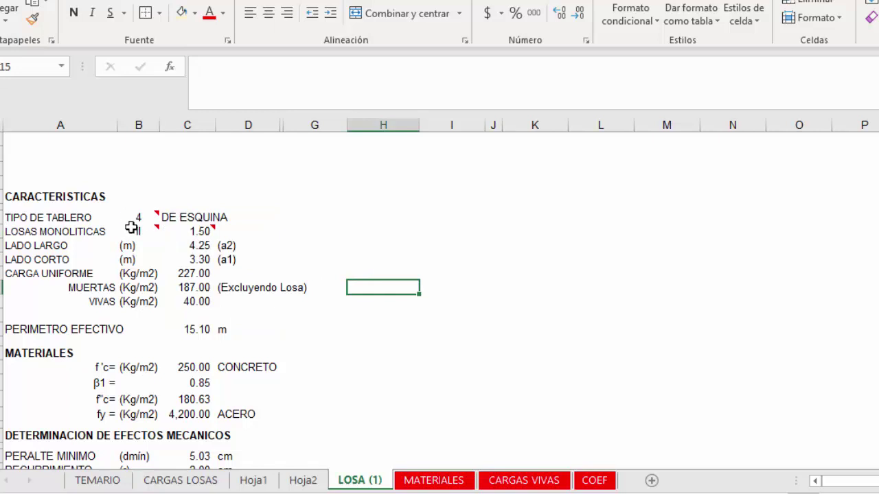
Return to the Hoja2 sheet to review the two slab support sketches again
{"action": "left_click", "coordinate": [290, 479]}
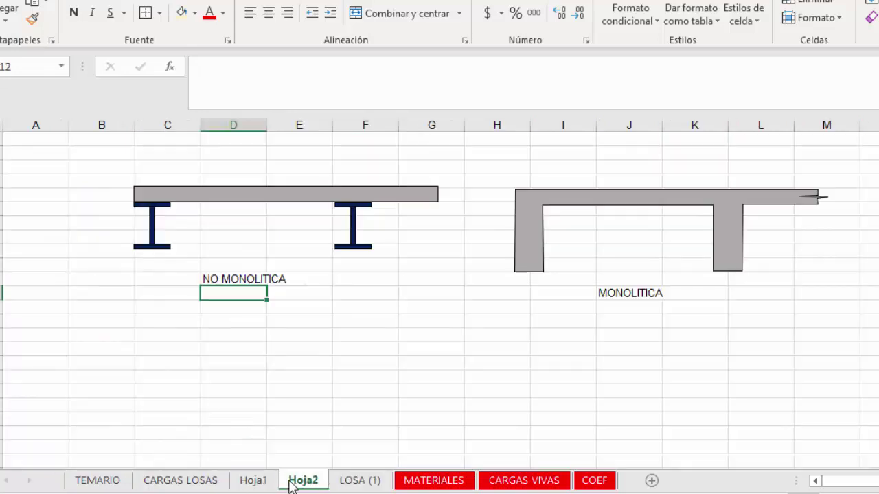
{"action": "left_click", "coordinate": [337, 406]}
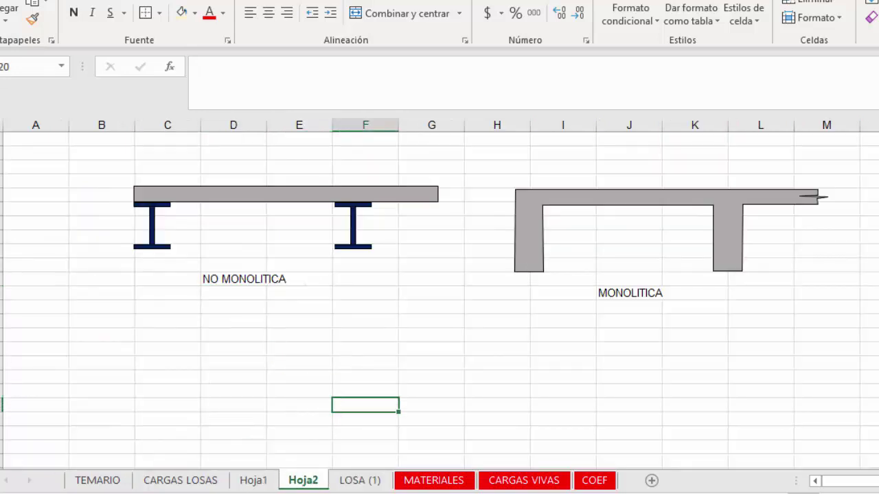